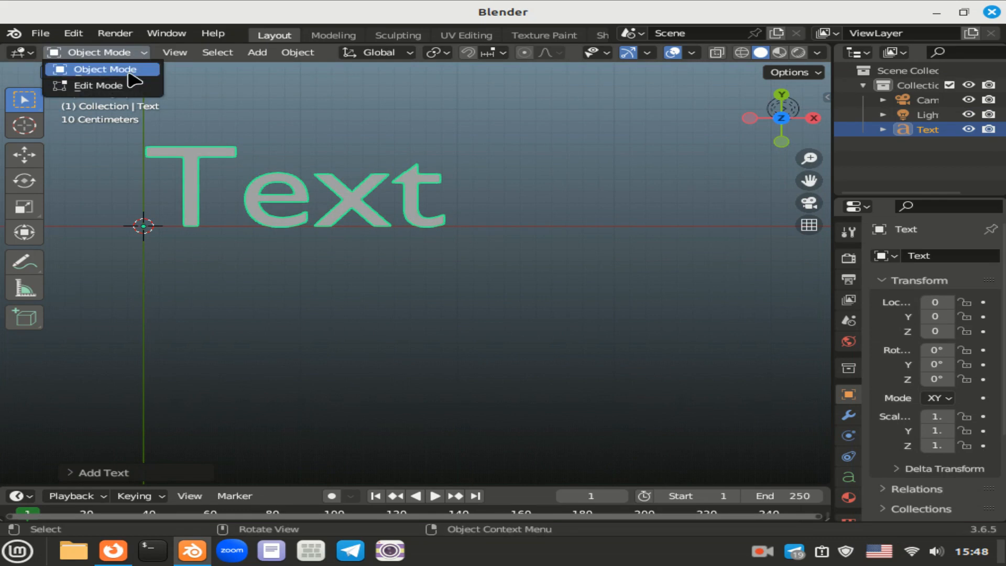
- Replace the default text object's wording with "around" on the first line and "blender 3d" on the second line
left_click(129, 83)
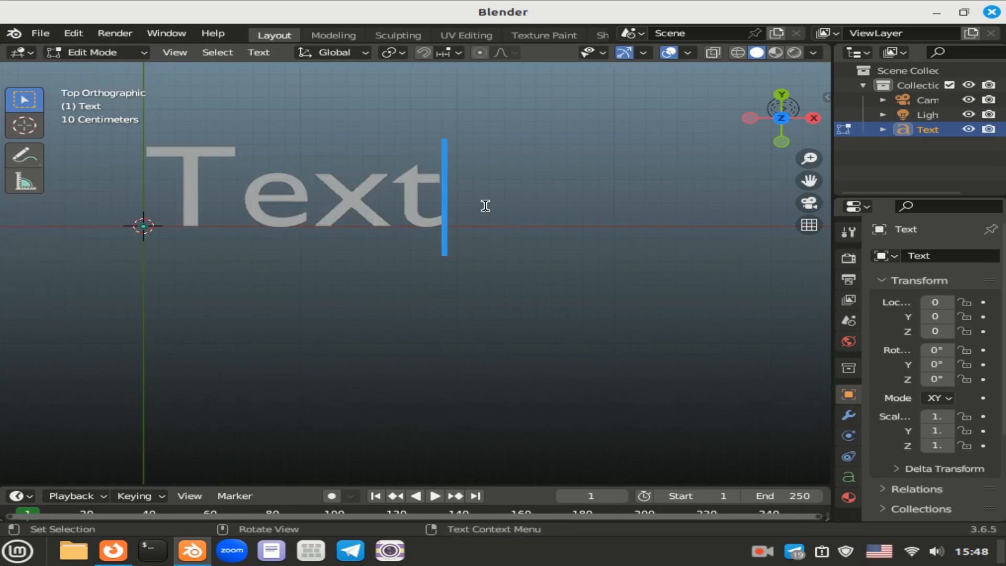
key("BackSpace")
key("BackSpace")
key("BackSpace")
key("BackSpace")
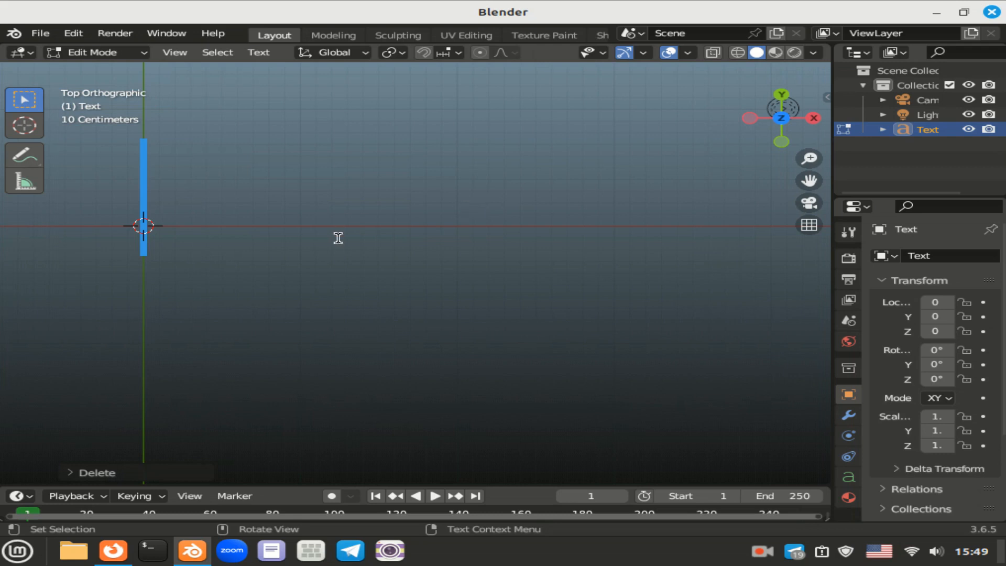
type("a")
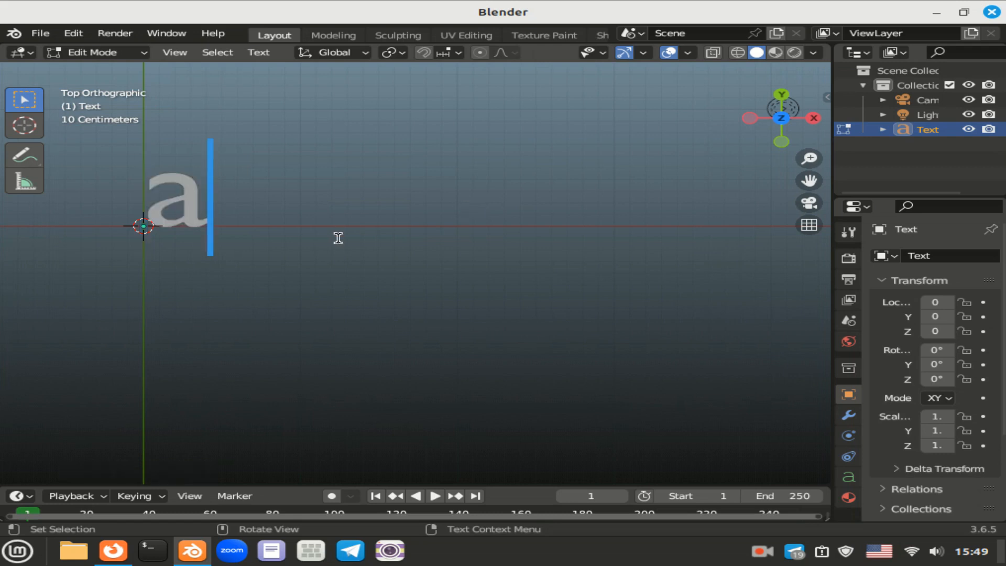
type("round")
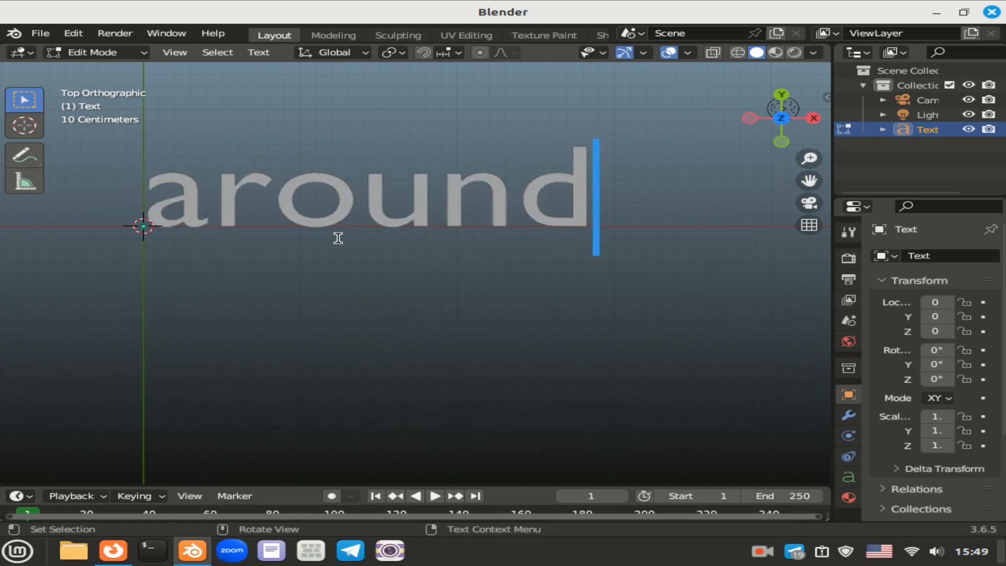
key("Return")
type("b")
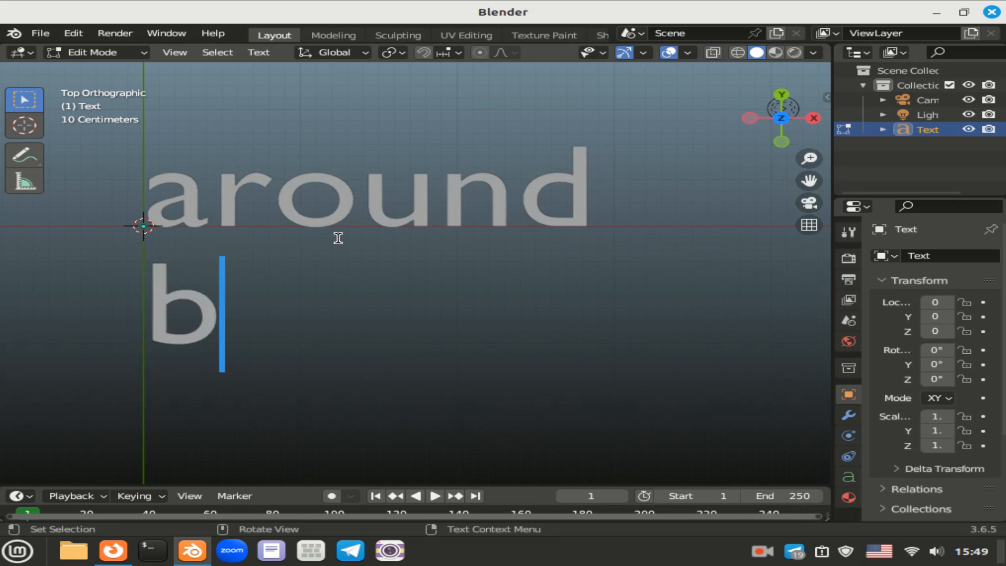
type("lende")
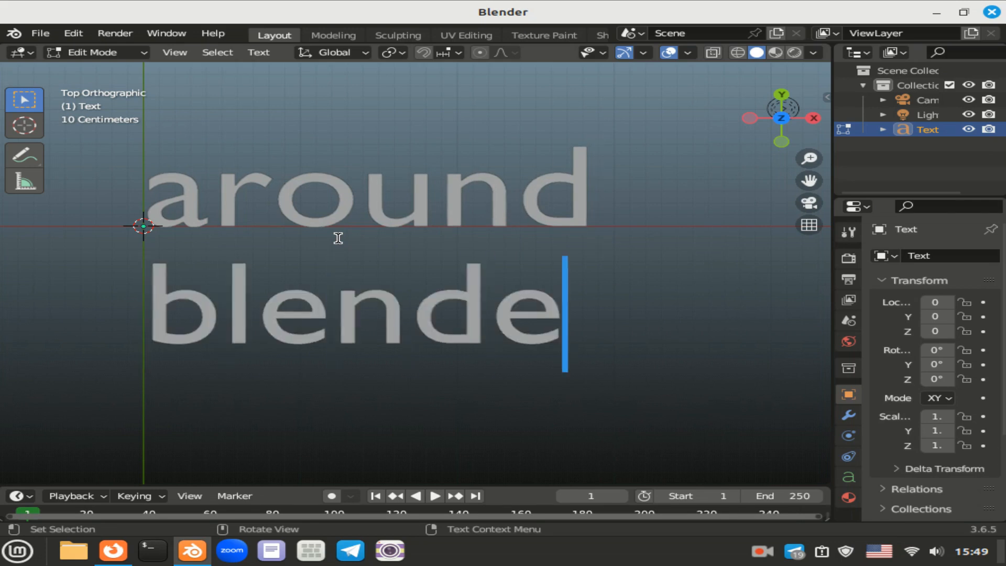
type("r 3d")
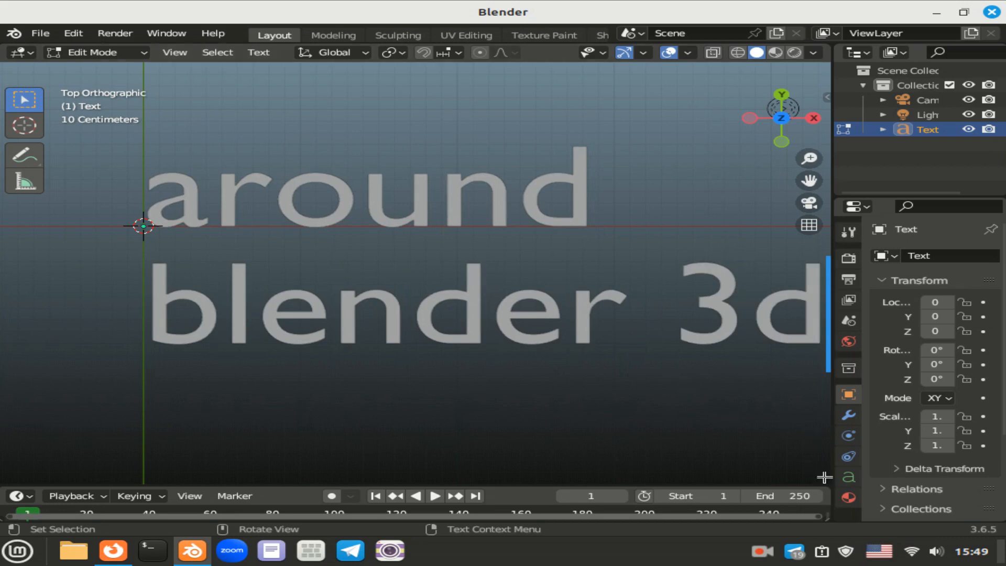
- Set the text's character spacing to 1.200 in its paragraph settings
left_click(849, 477)
left_click_drag(833, 398, 748, 399)
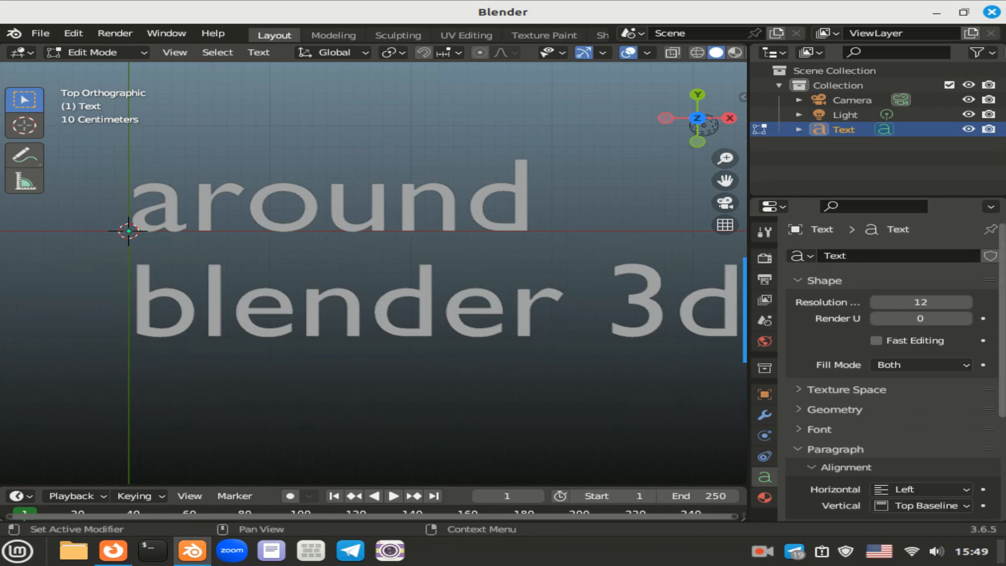
scroll(891, 367, "down", 6)
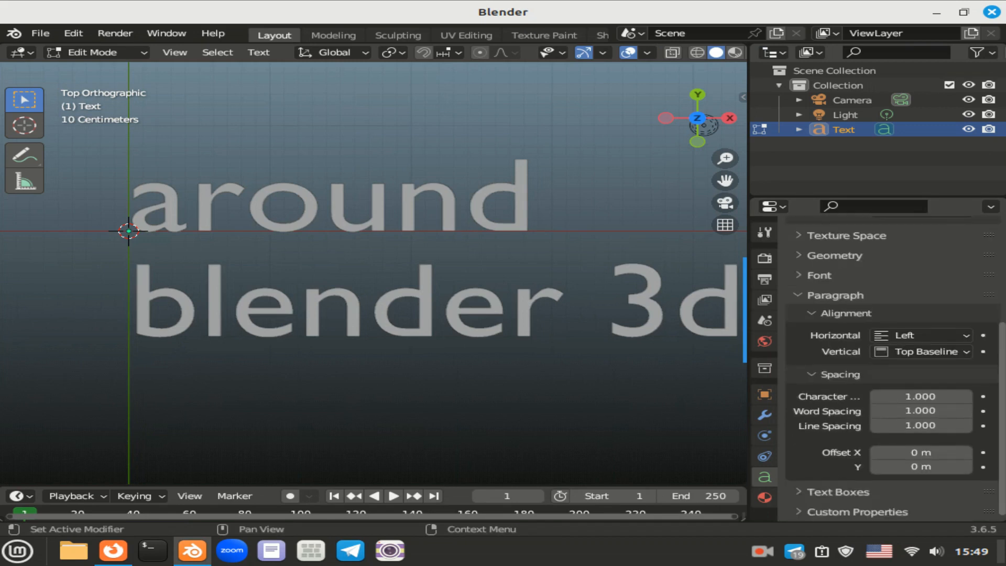
left_click(968, 397)
left_click(967, 397)
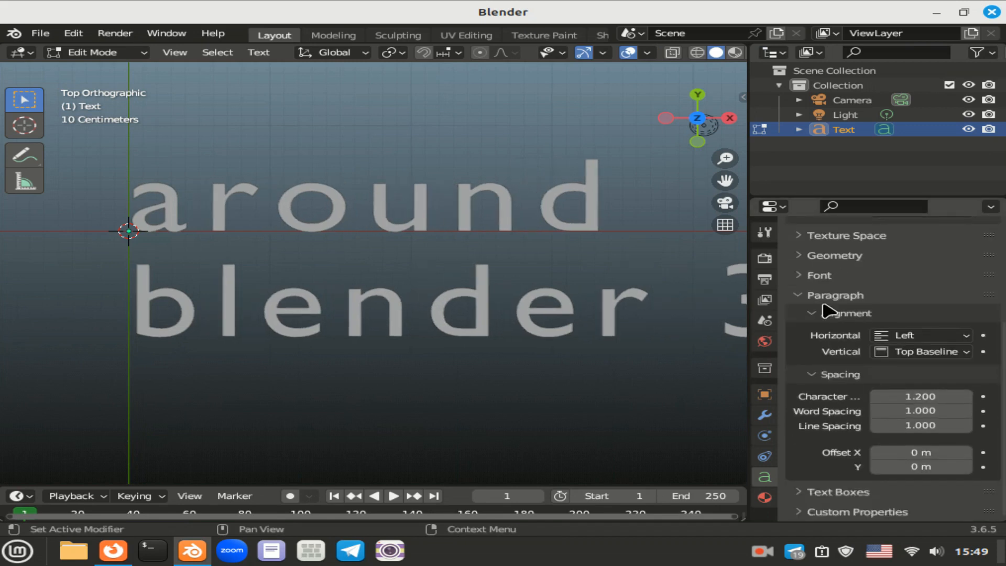
- Load the Sunday Regular font from the Desktop folder as the text's regular font
left_click_drag(753, 279, 939, 278)
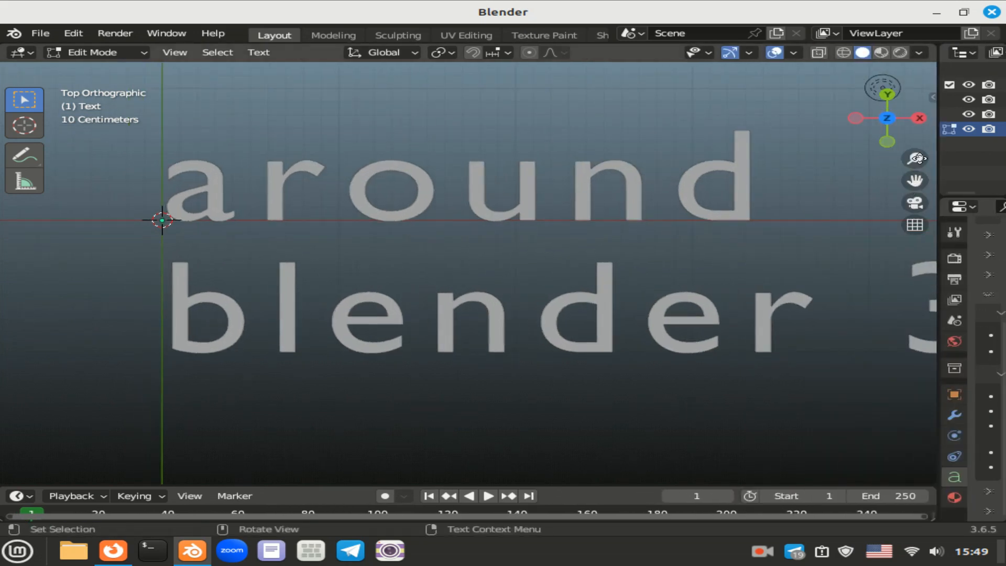
left_click_drag(916, 158, 888, 166)
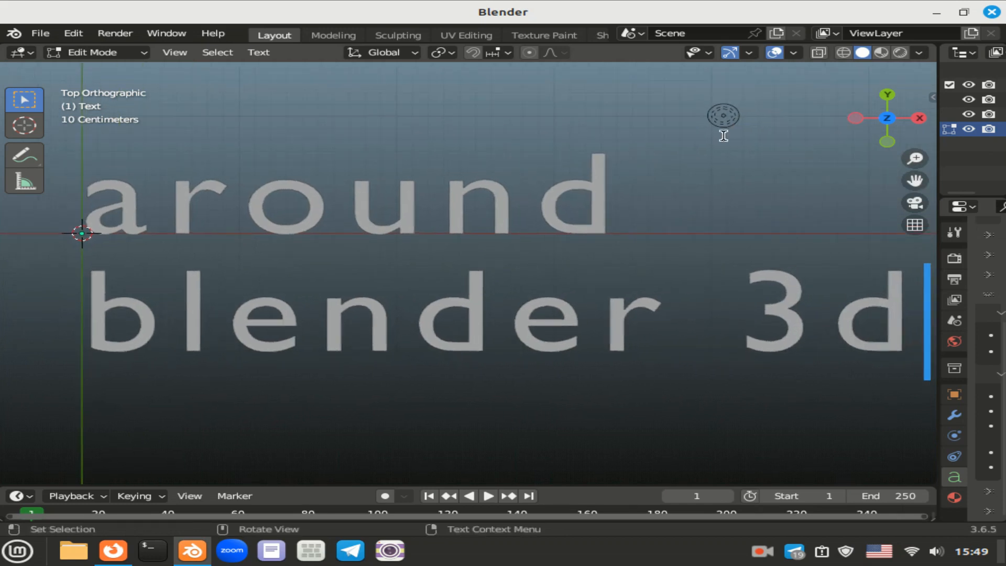
left_click(820, 431)
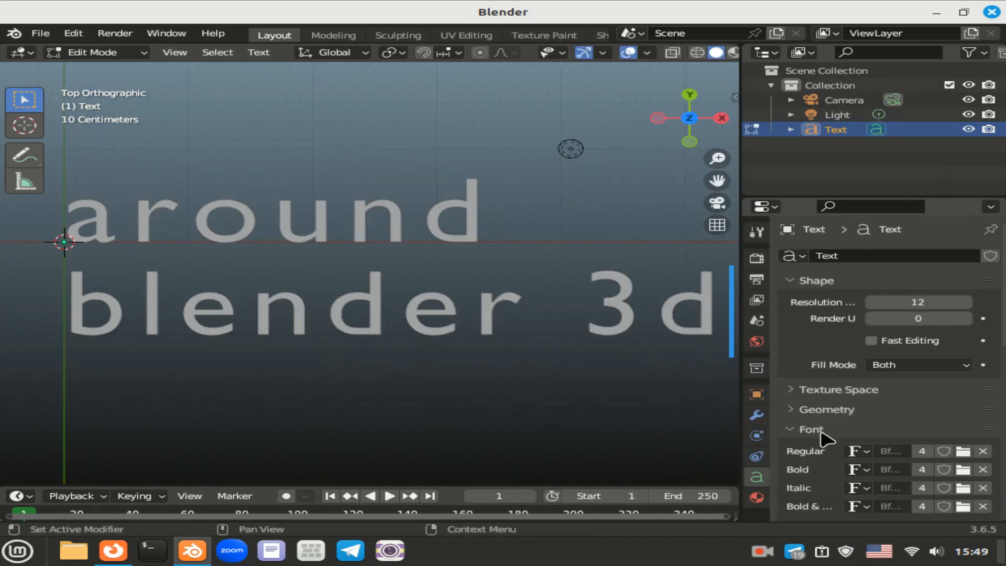
left_click(963, 451)
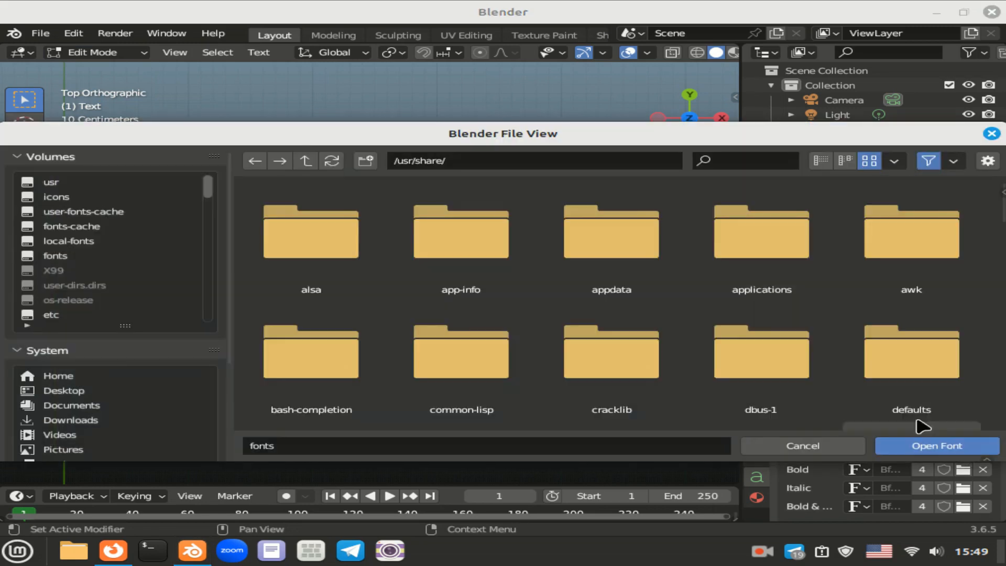
left_click(93, 394)
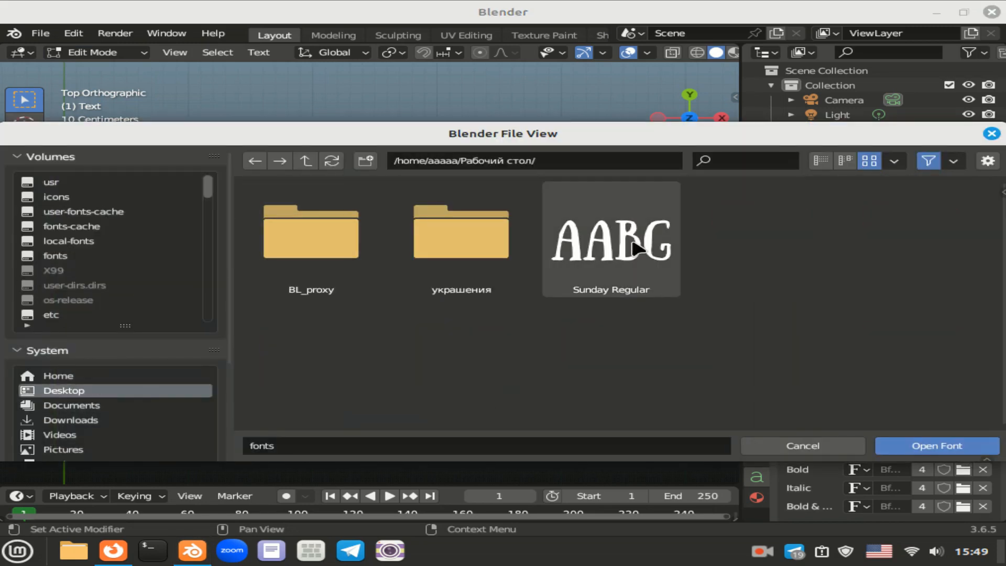
left_click(627, 268)
left_click(922, 446)
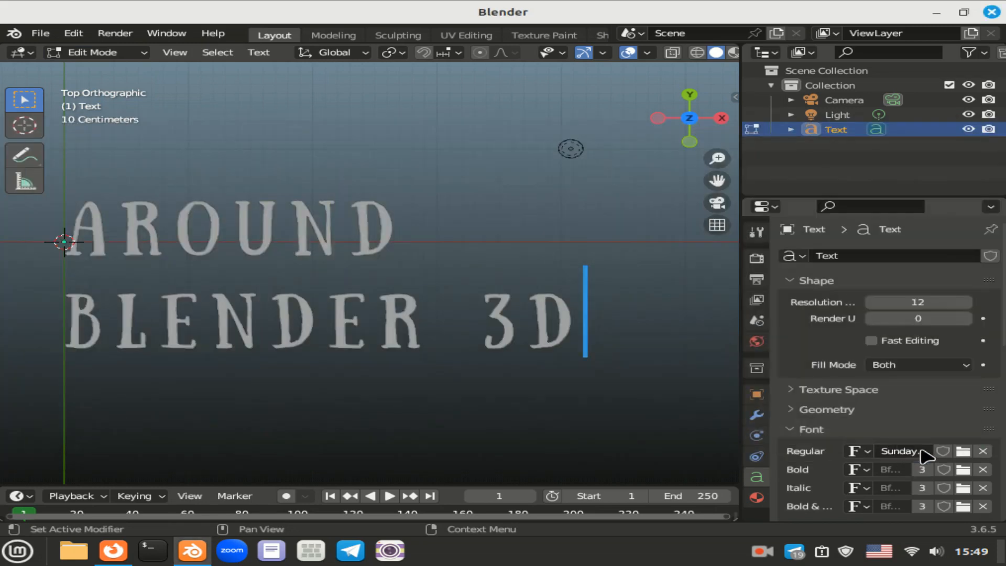
- Return to Object Mode and convert the text object to a mesh
left_click_drag(742, 291, 810, 291)
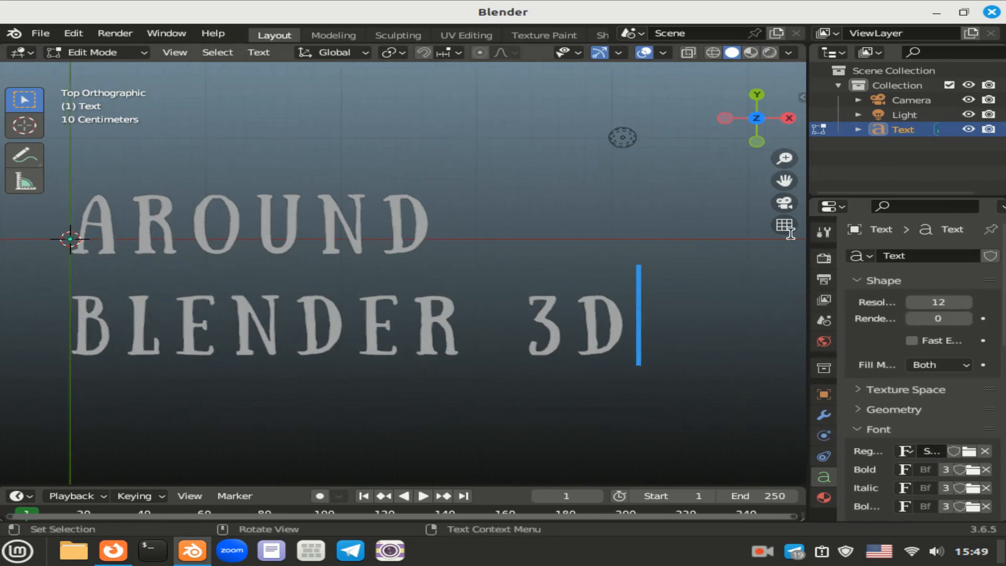
left_click(135, 53)
left_click(131, 69)
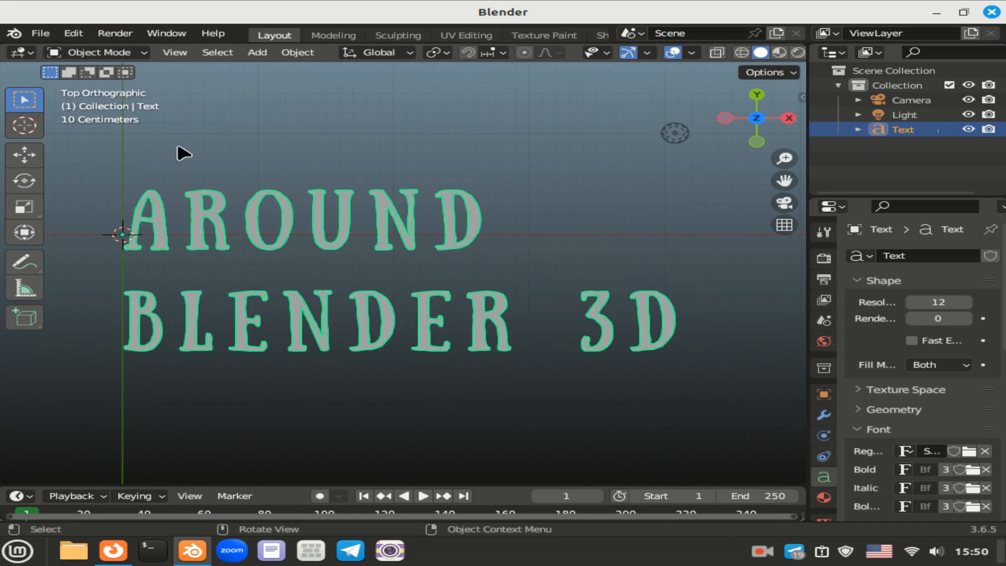
right_click(287, 214)
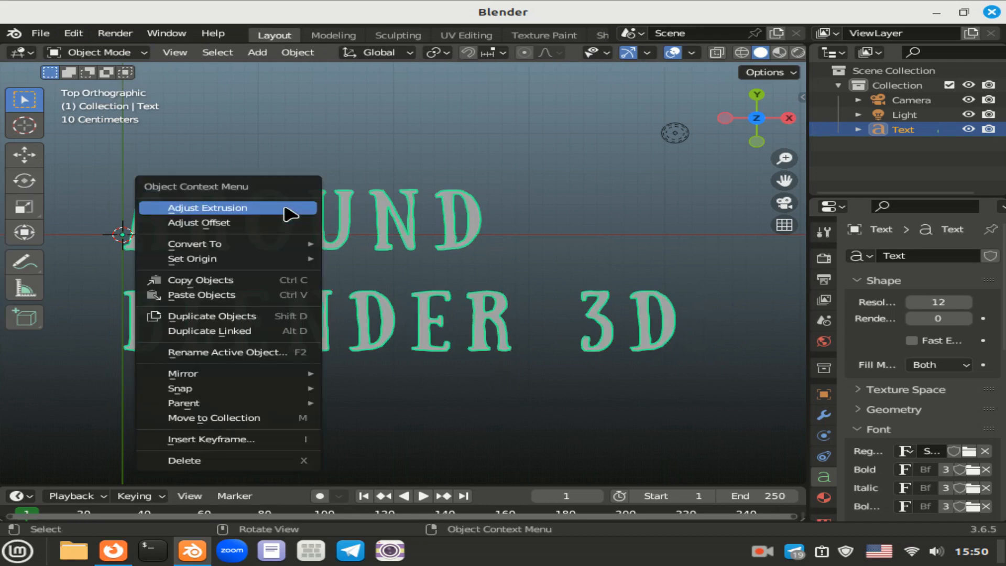
mouse_move(294, 244)
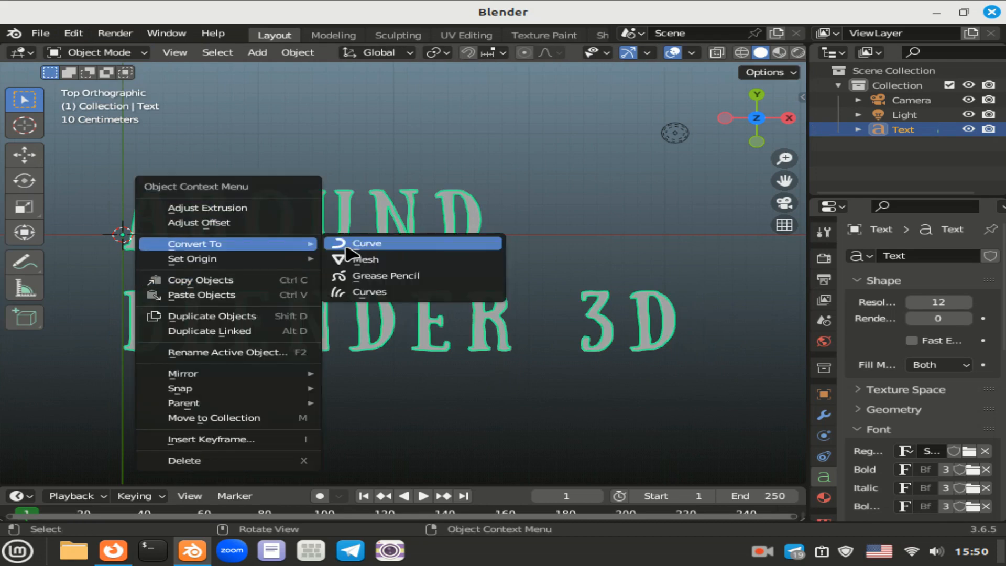
left_click(362, 262)
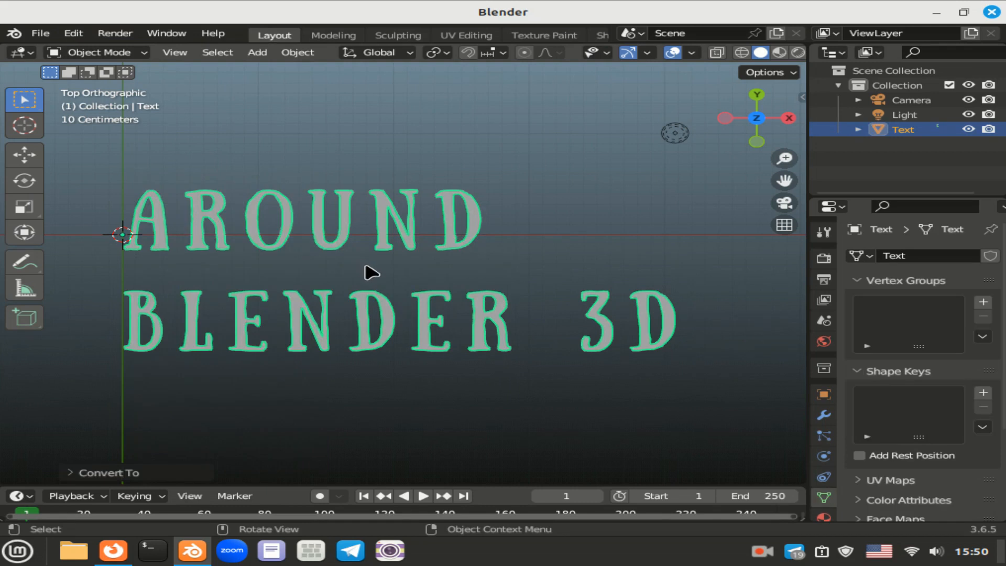
- In Edit Mode with wireframe shading, select the whole text mesh and extrude it slightly upward along the Z axis
left_click(112, 53)
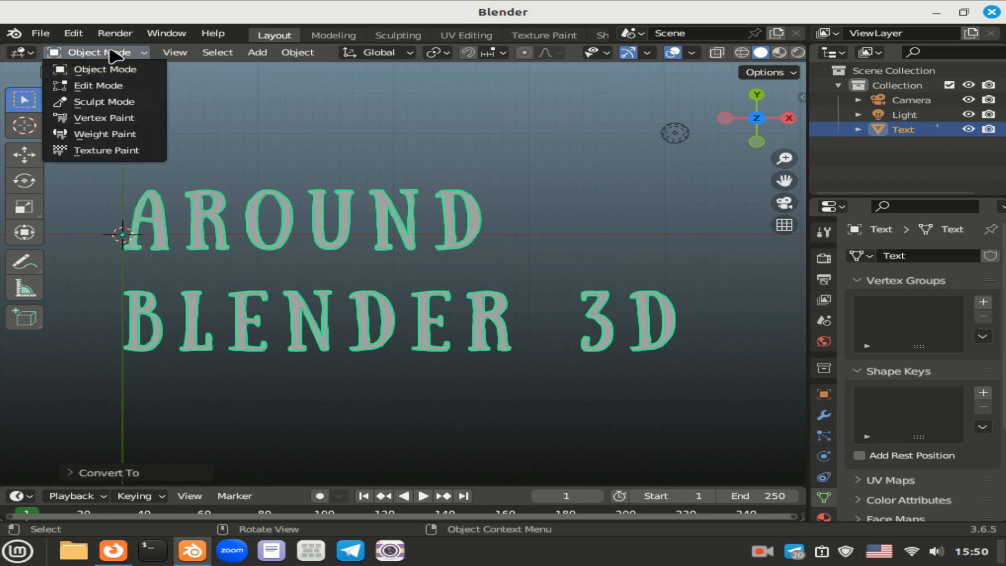
left_click(120, 87)
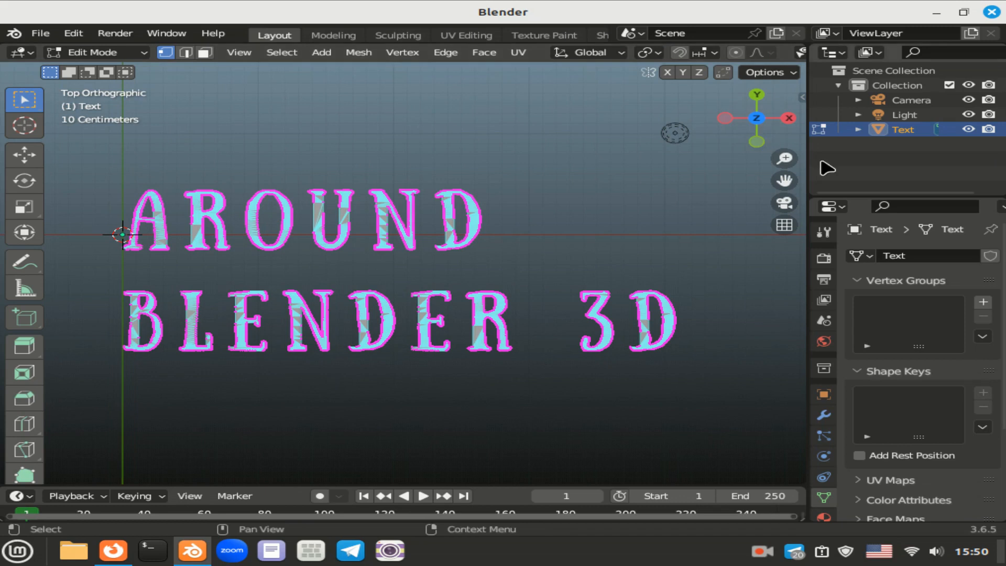
left_click_drag(809, 149, 984, 171)
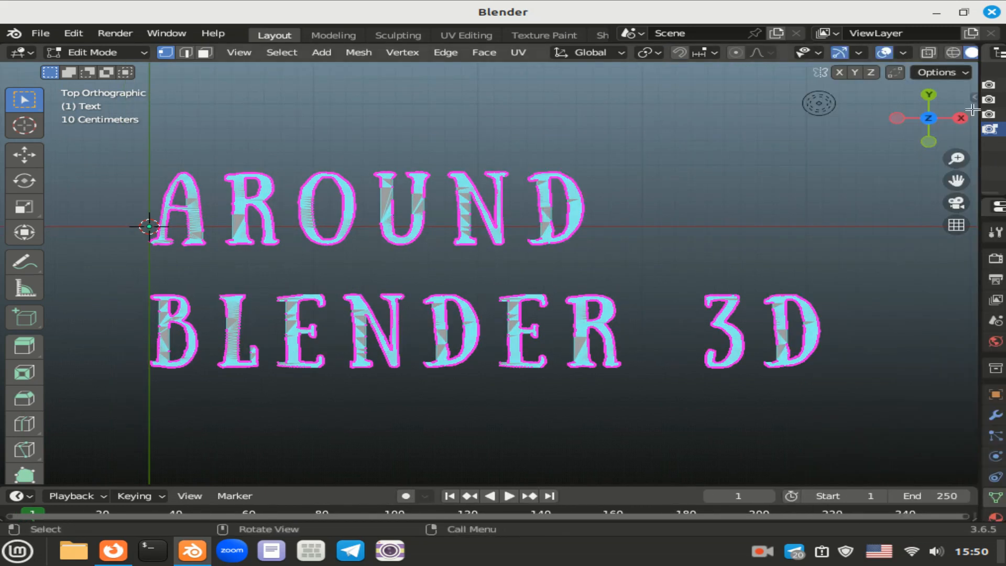
left_click(955, 53)
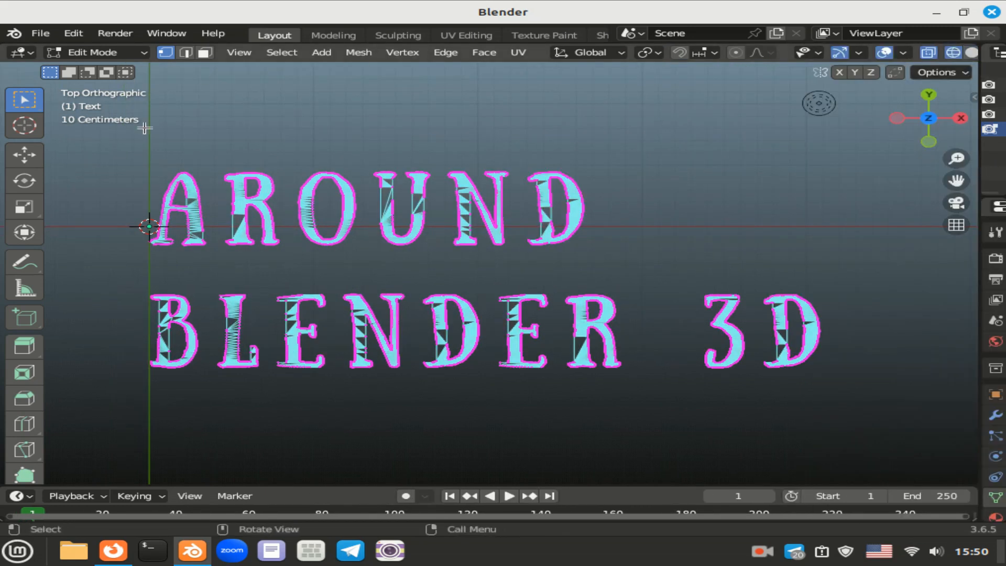
left_click_drag(135, 140, 853, 404)
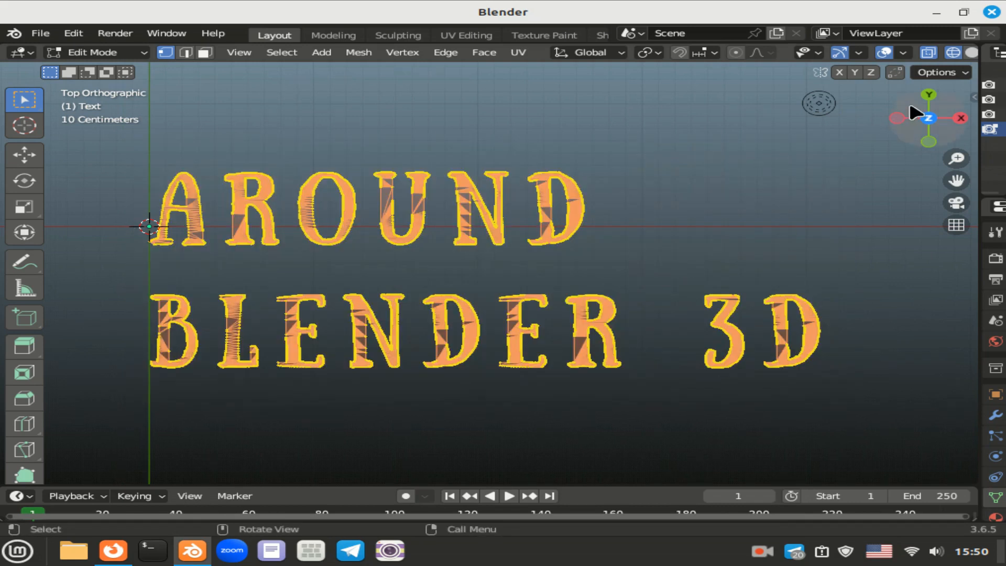
left_click(930, 97)
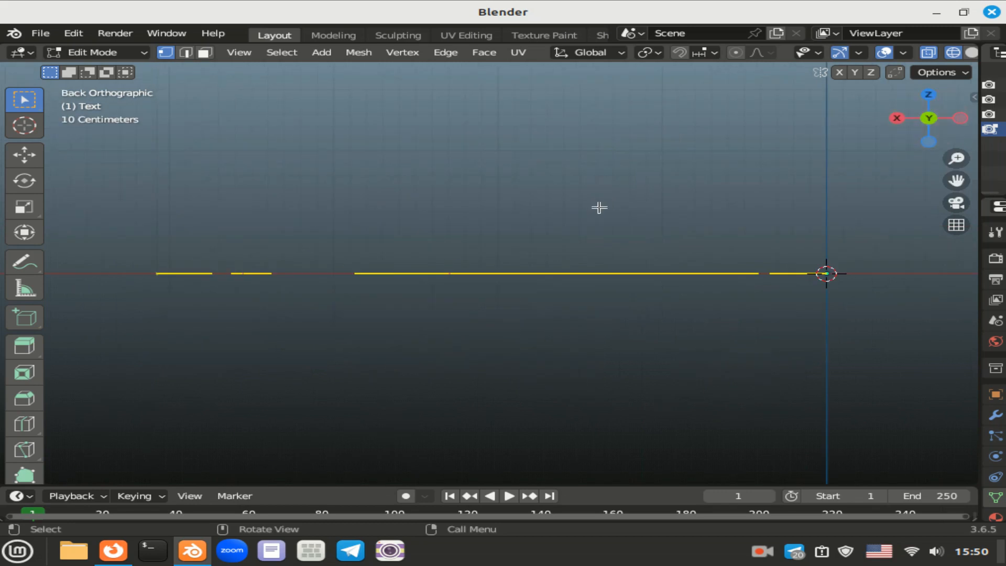
key("e")
key("z")
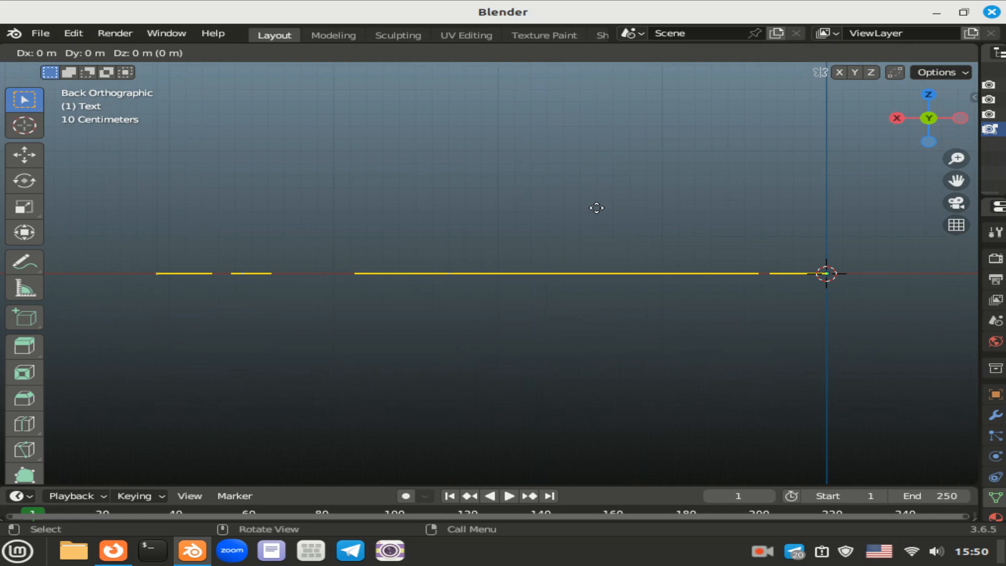
left_click(596, 198)
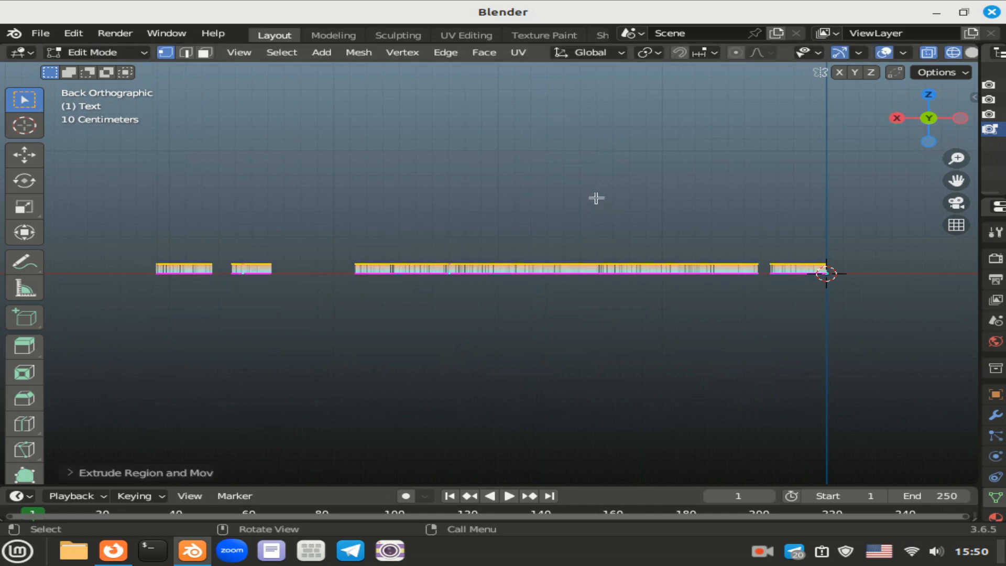
left_click(930, 95)
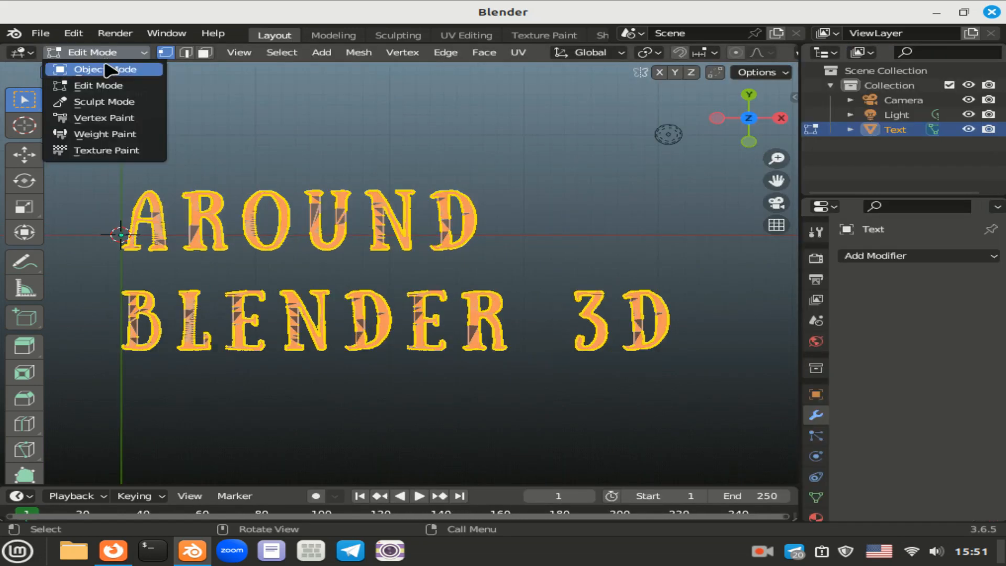
- In Object Mode, add a Remesh modifier to the text mesh and set its voxel size to about 0.00765 m
left_click(99, 68)
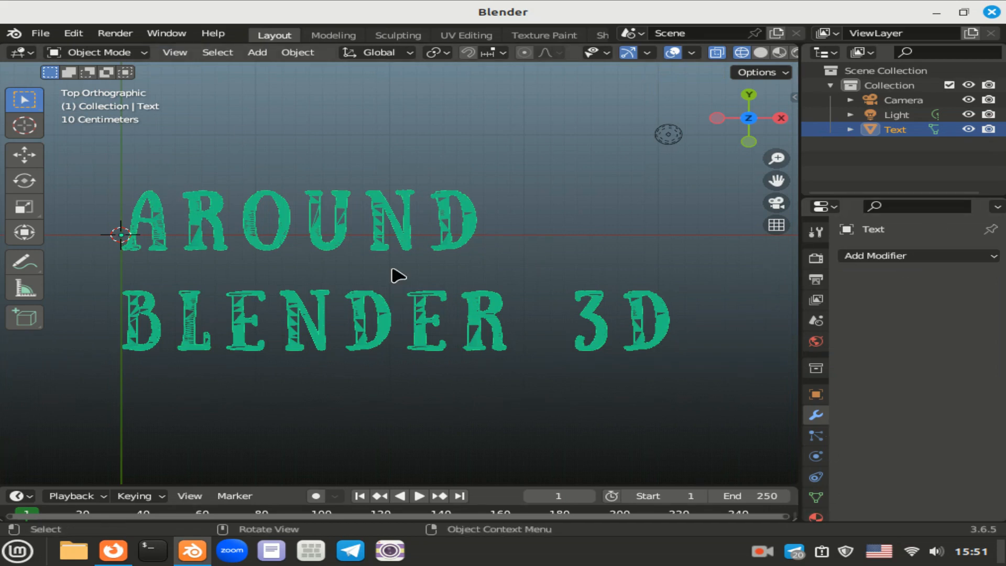
left_click_drag(200, 143, 556, 402)
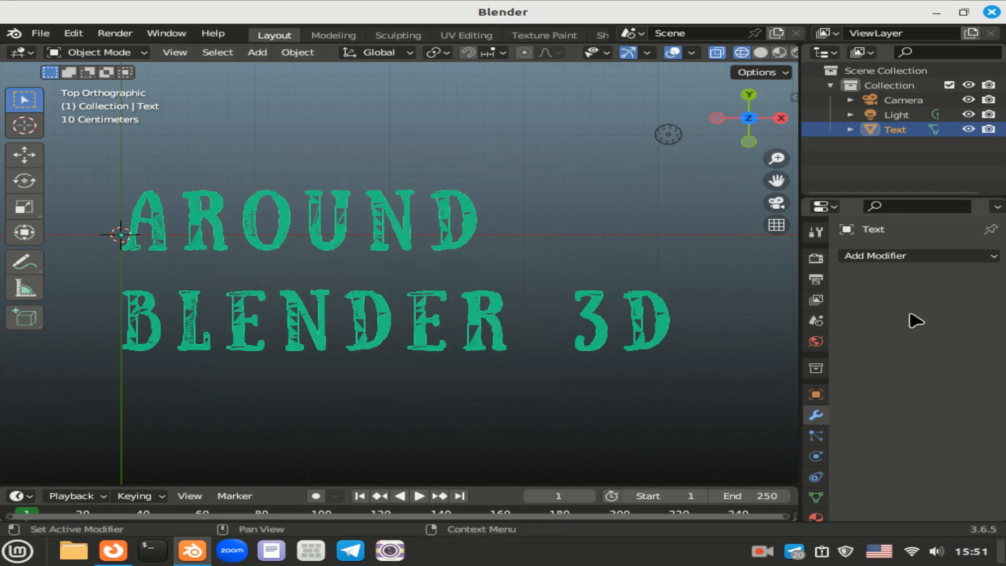
left_click(897, 256)
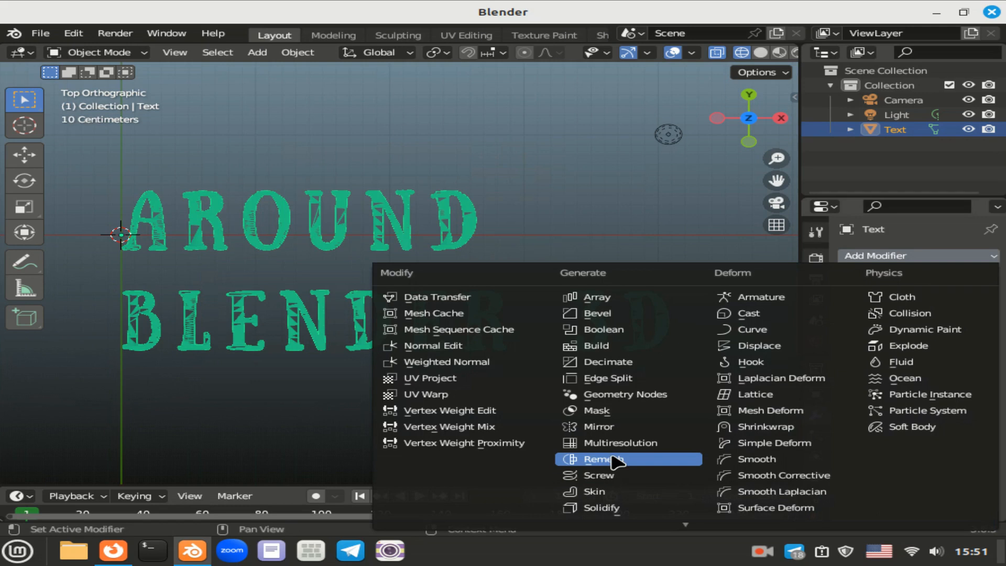
left_click(618, 461)
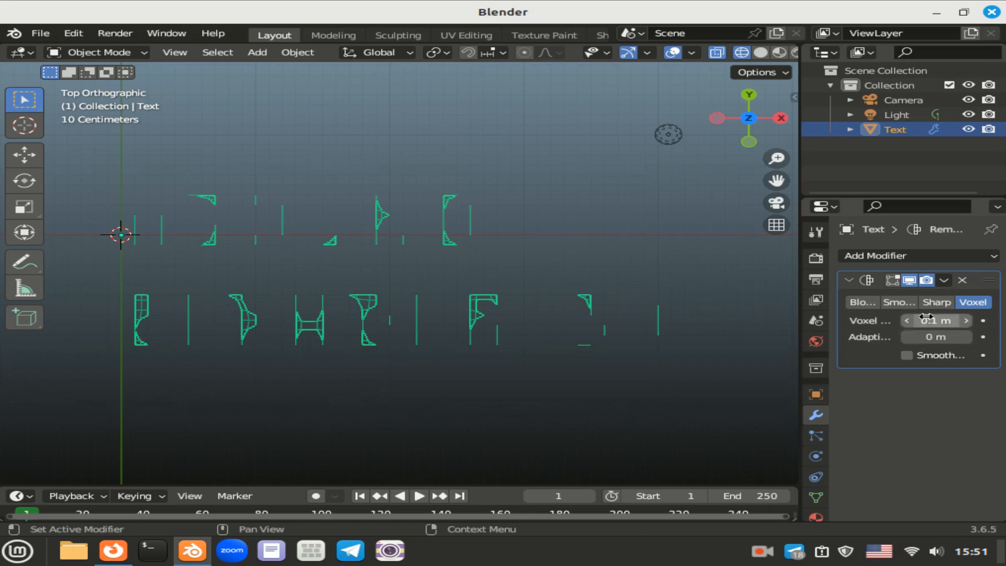
left_click_drag(926, 321, 890, 320)
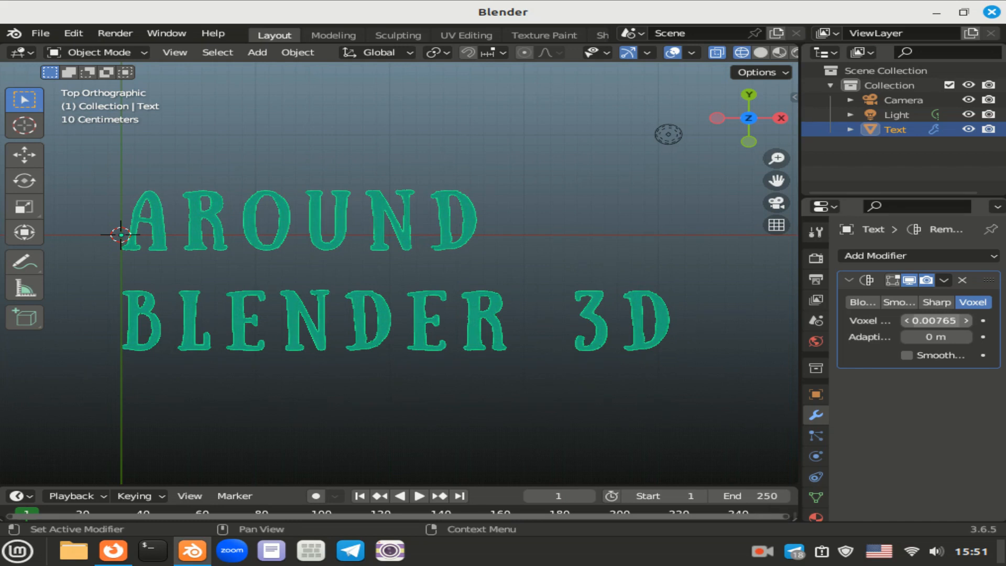
- Apply the Remesh modifier to the text mesh
left_click_drag(890, 321, 890, 321)
left_click(944, 279)
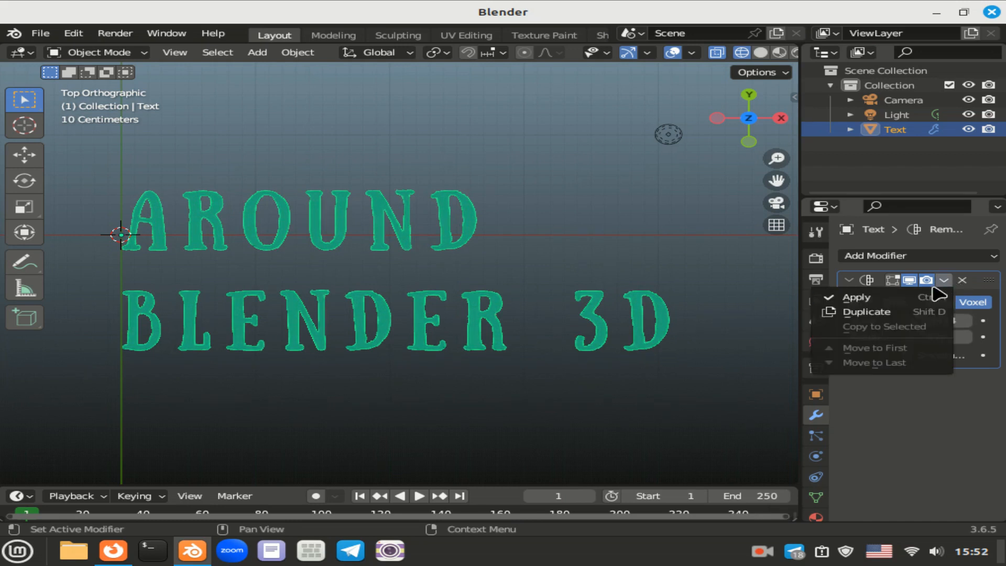
left_click(870, 299)
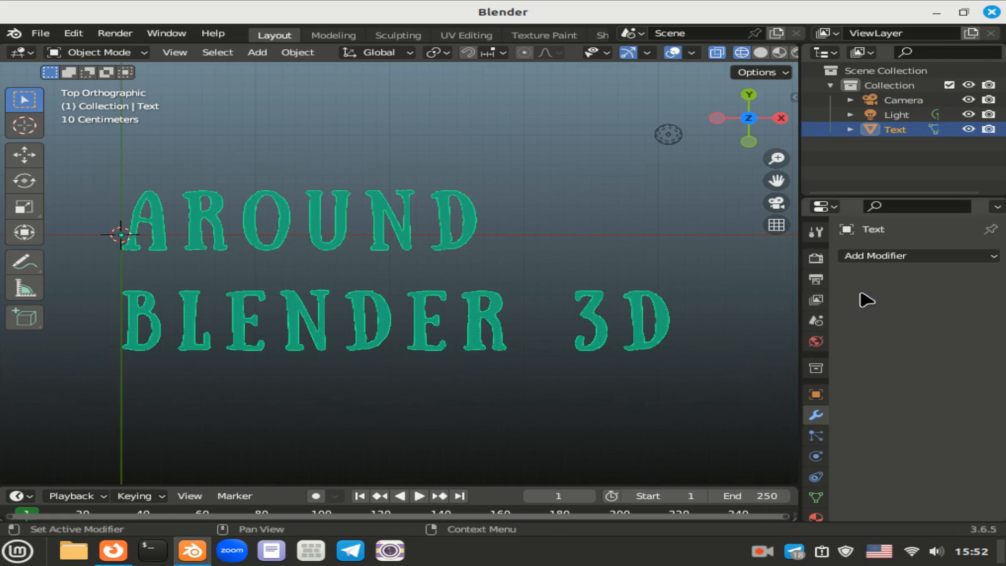
- In Sculpt Mode, puff up the whole text mesh using the Cloth Filter with type Inflate and its strength raised above 1
left_click(91, 55)
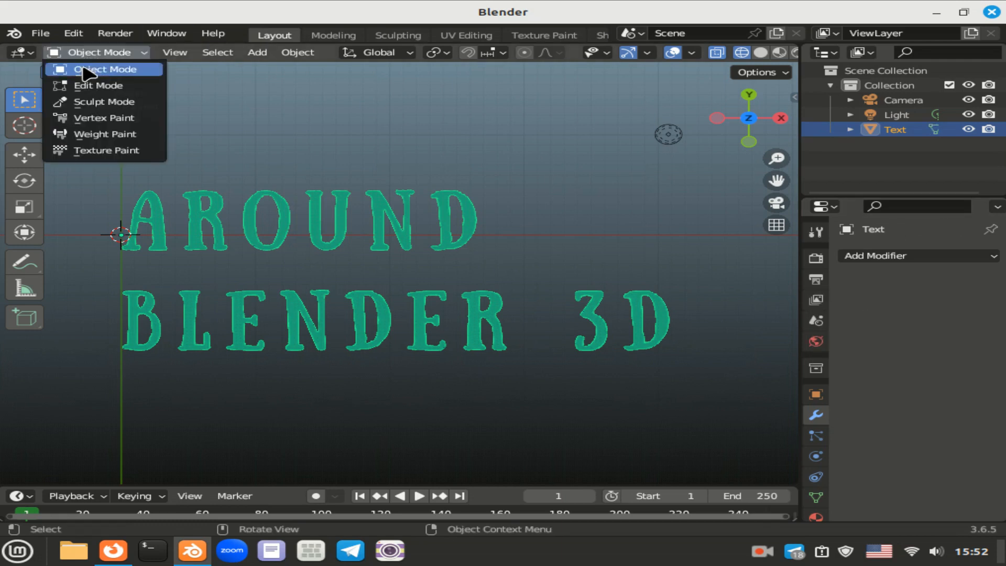
left_click(130, 103)
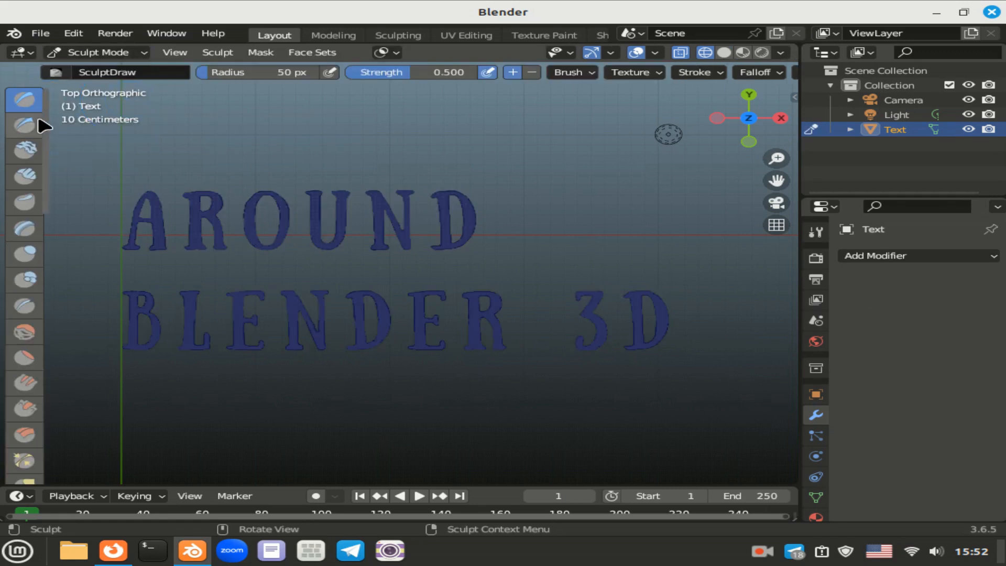
scroll(39, 220, "down", 10)
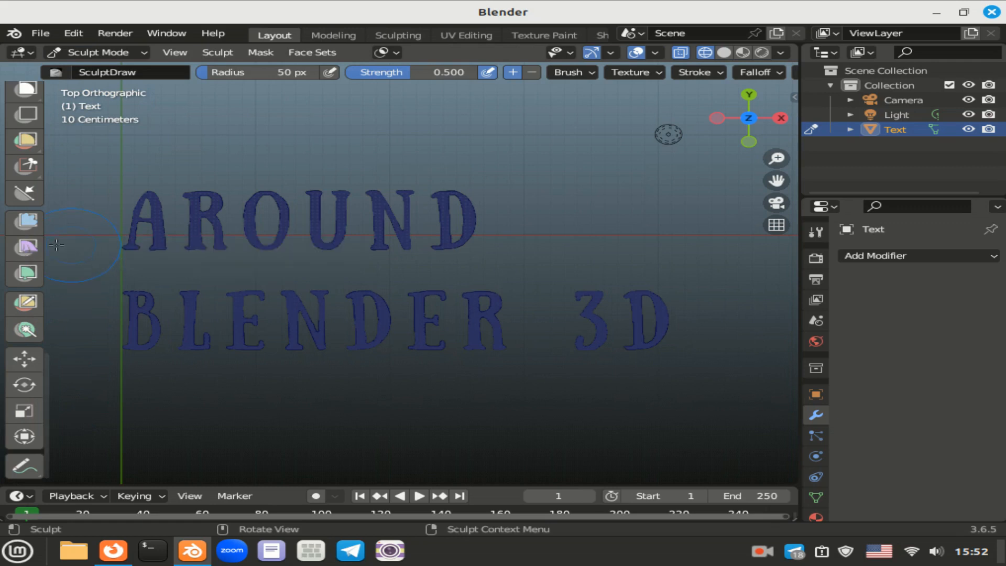
left_click(19, 250)
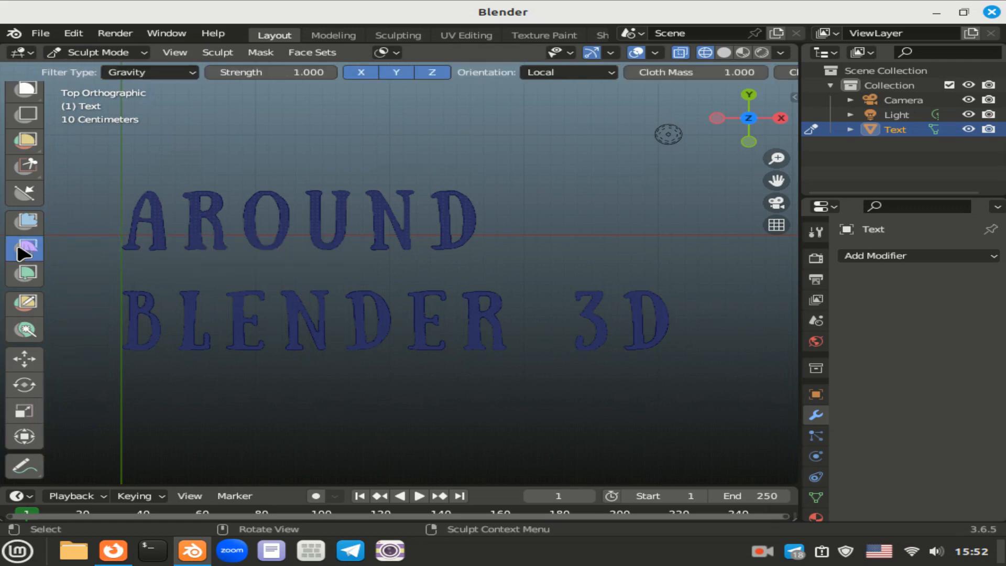
left_click(179, 73)
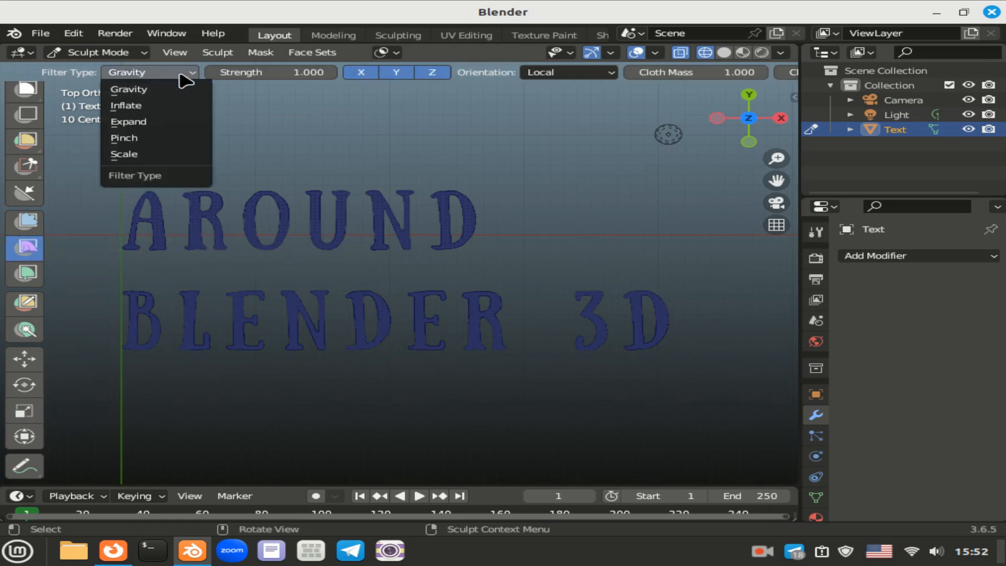
left_click(151, 106)
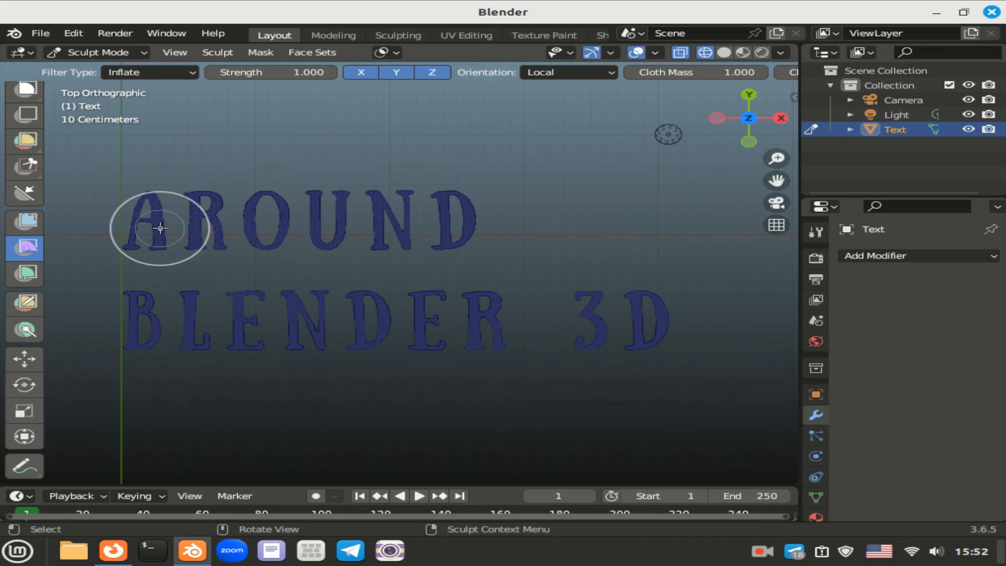
left_click_drag(242, 226, 262, 227)
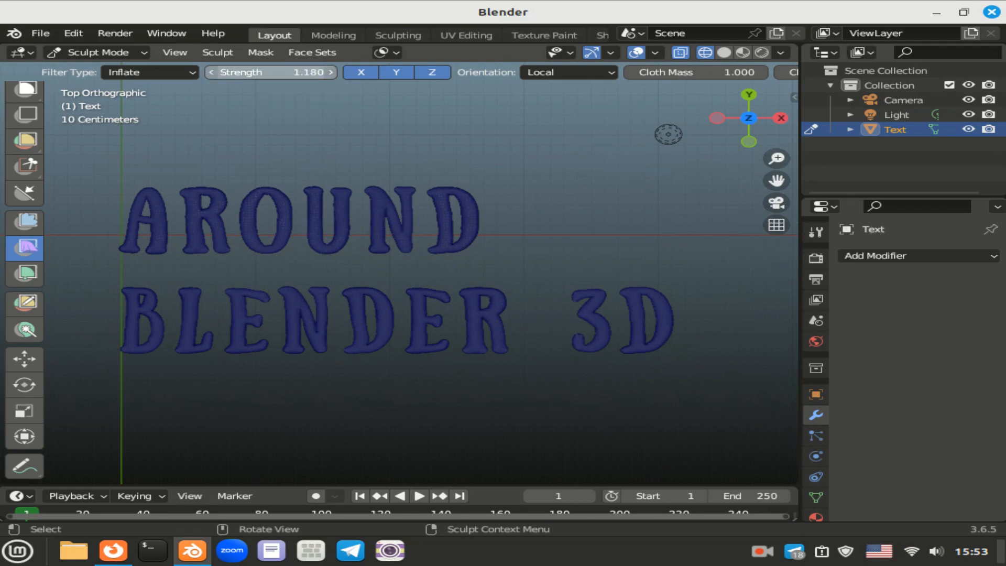
left_click_drag(273, 76, 314, 76)
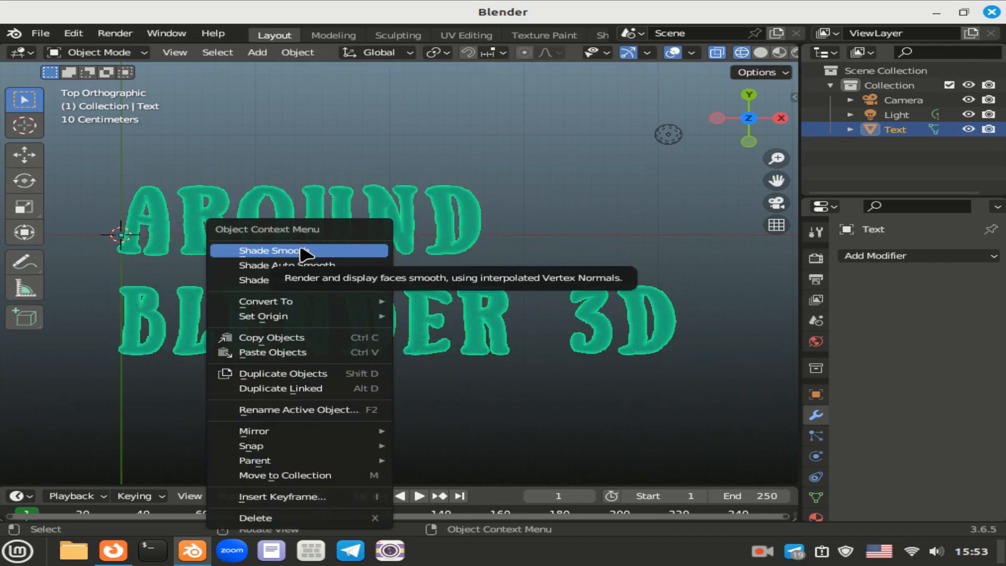
- Shade the text mesh smooth in Object Mode and give it a new material in the Shading workspace
left_click(302, 251)
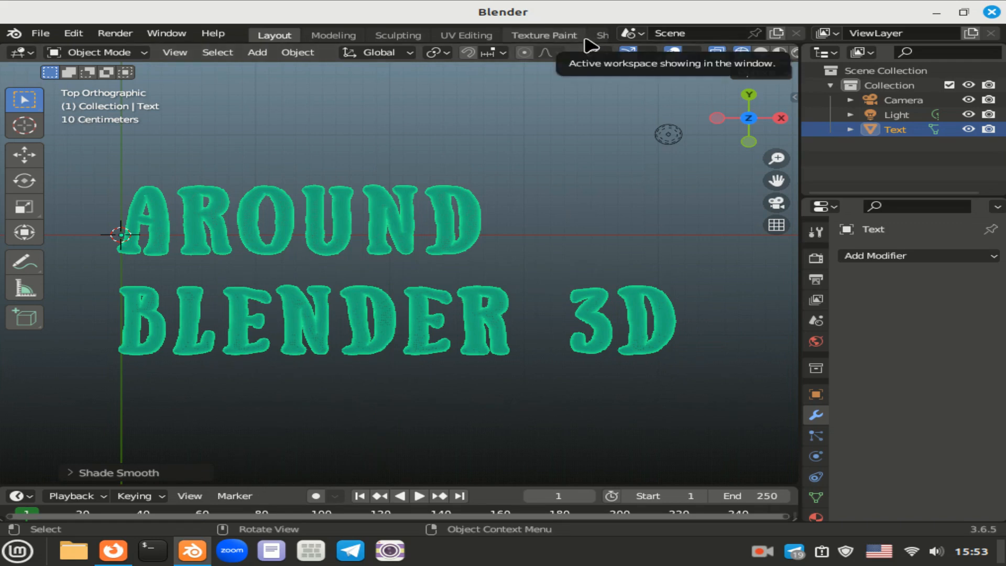
left_click(602, 37)
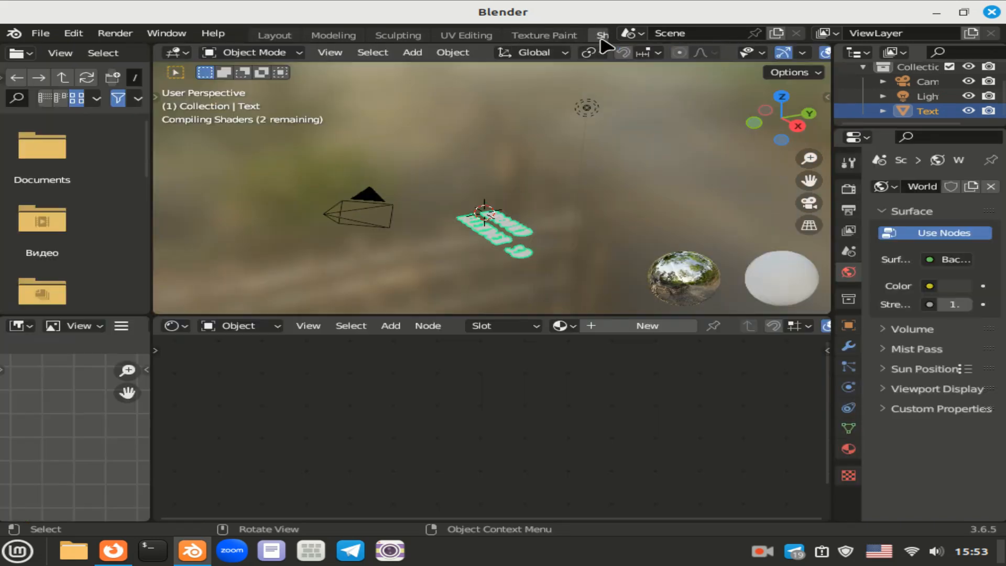
left_click(781, 98)
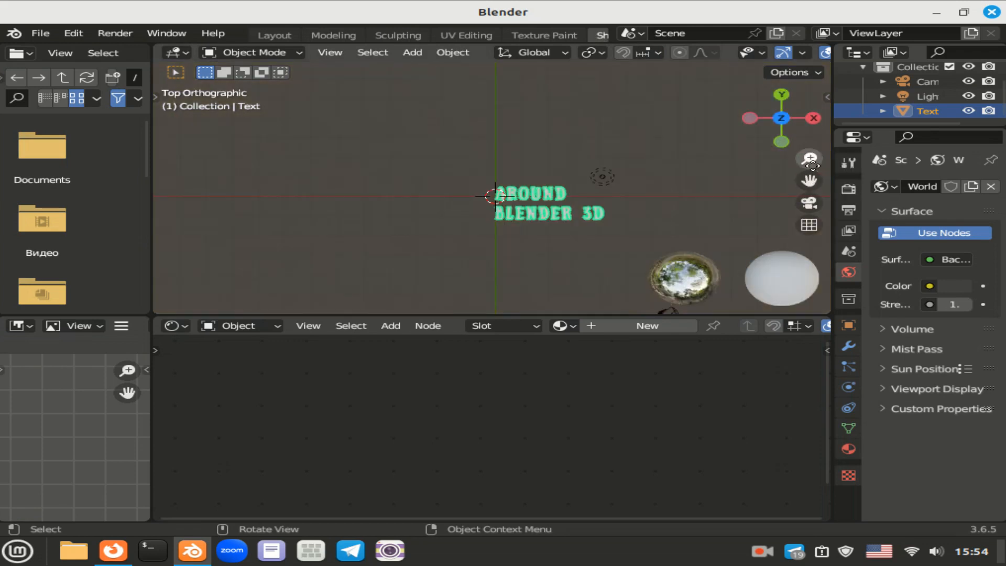
left_click_drag(814, 182, 605, 139)
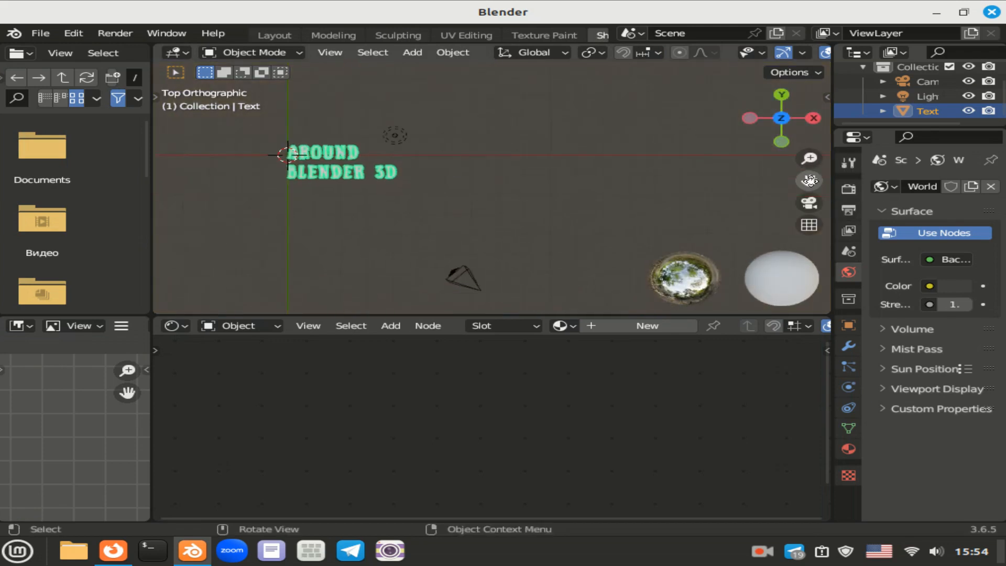
left_click_drag(809, 158, 809, 144)
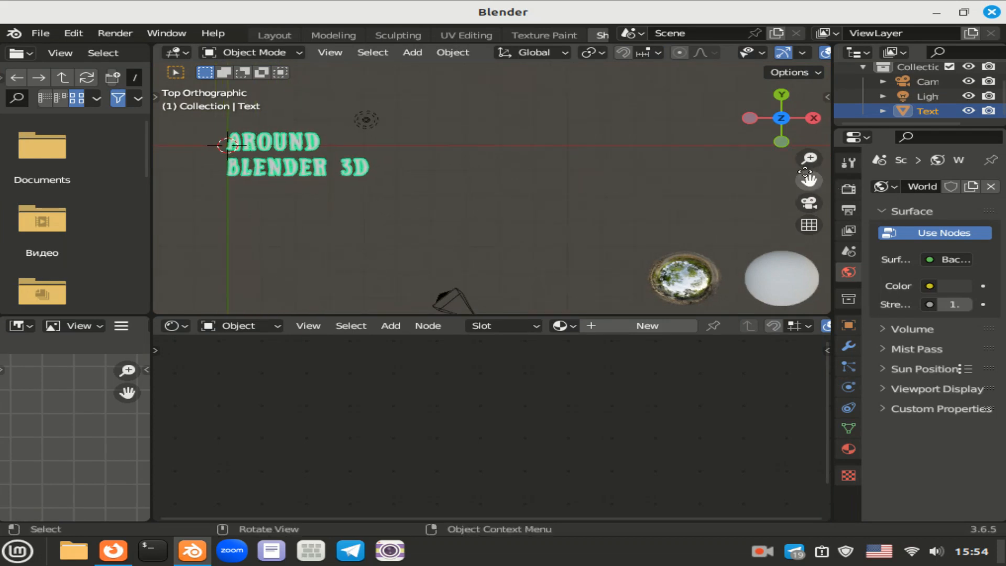
left_click_drag(810, 180, 998, 191)
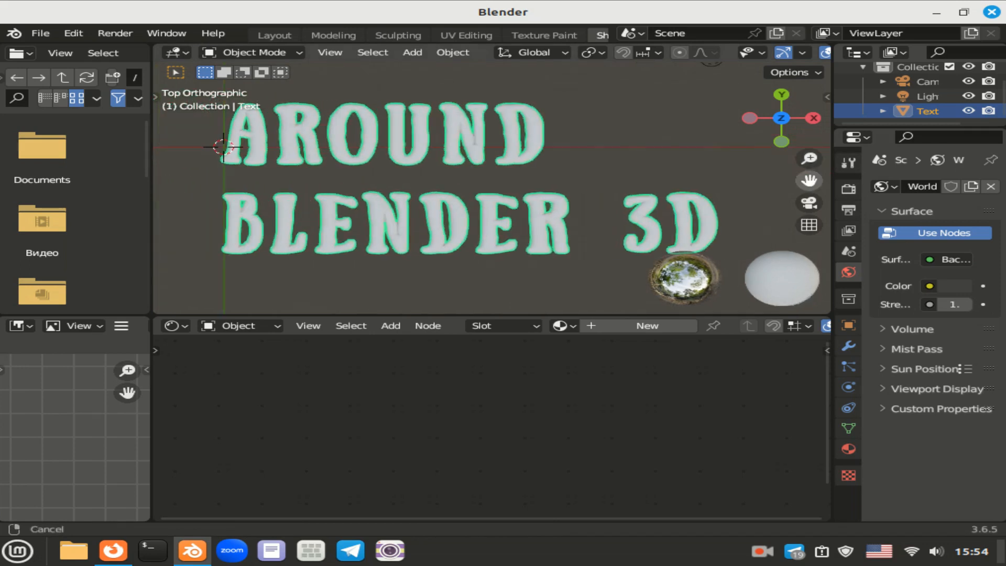
left_click(603, 326)
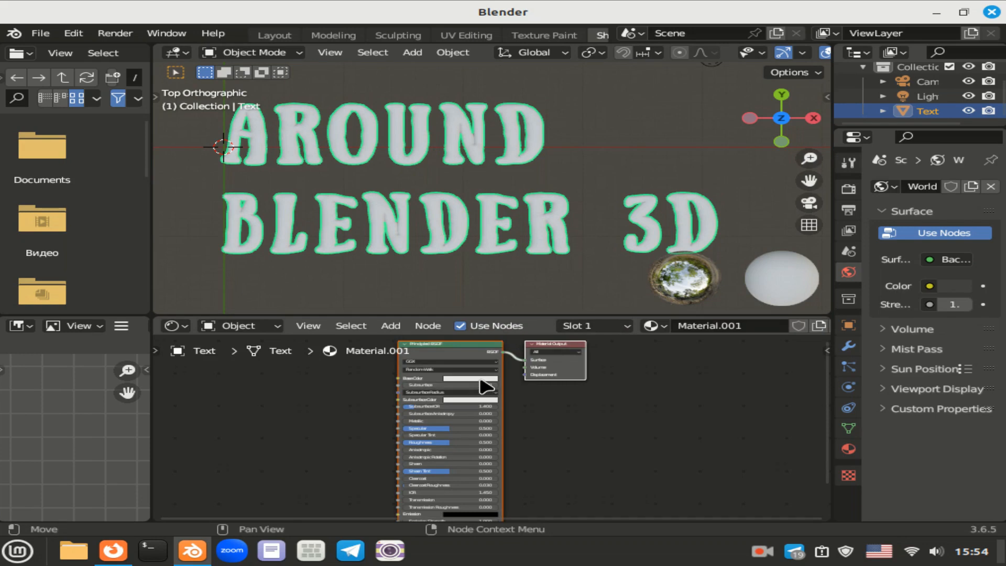
- Set the base color of the text's Principled BSDF material to a darkened, muted purple
left_click(472, 378)
left_click(476, 294)
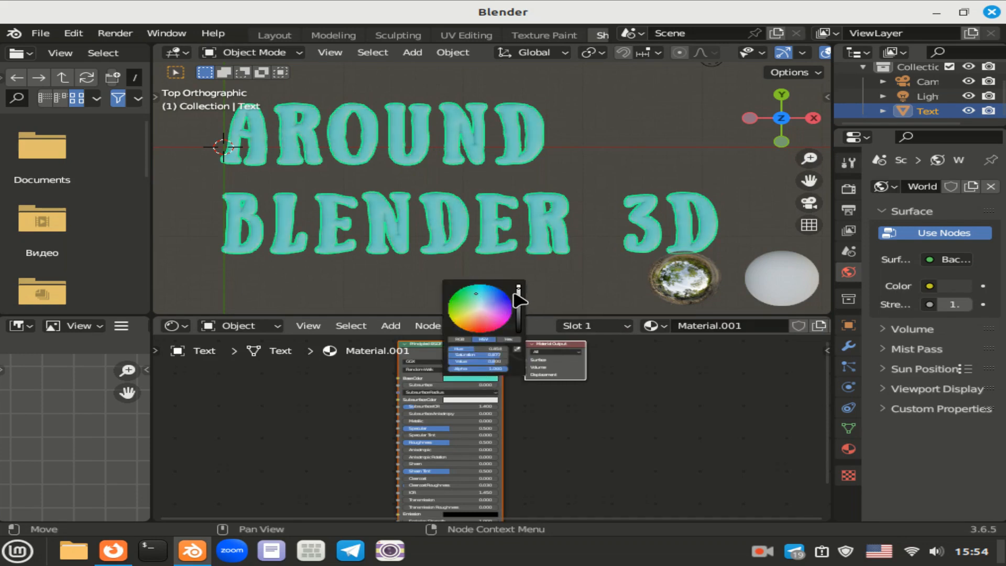
left_click(487, 307)
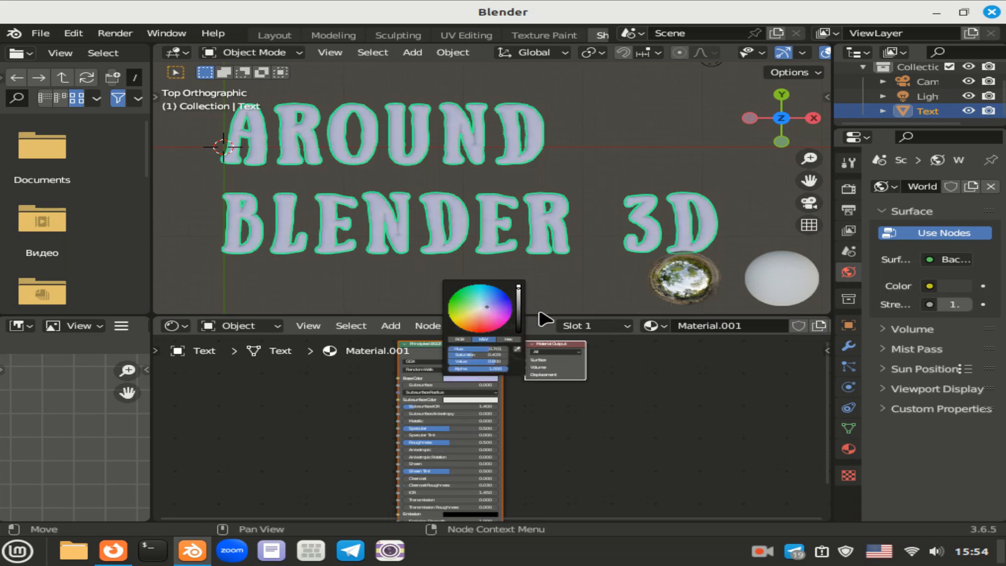
left_click_drag(515, 295, 521, 303)
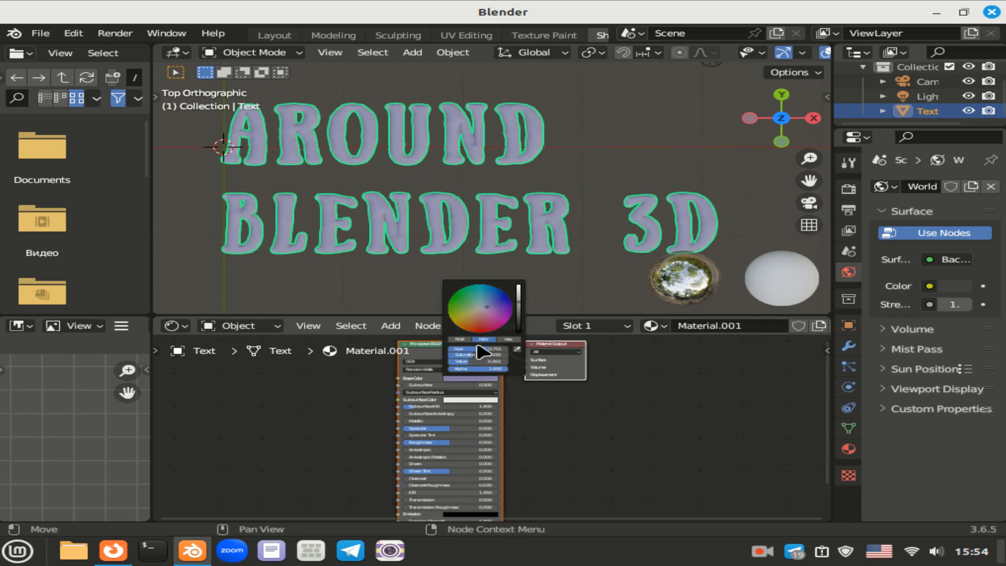
- Set the material's Metallic to about 0.668 and its Roughness to about 0.164
left_click(423, 421)
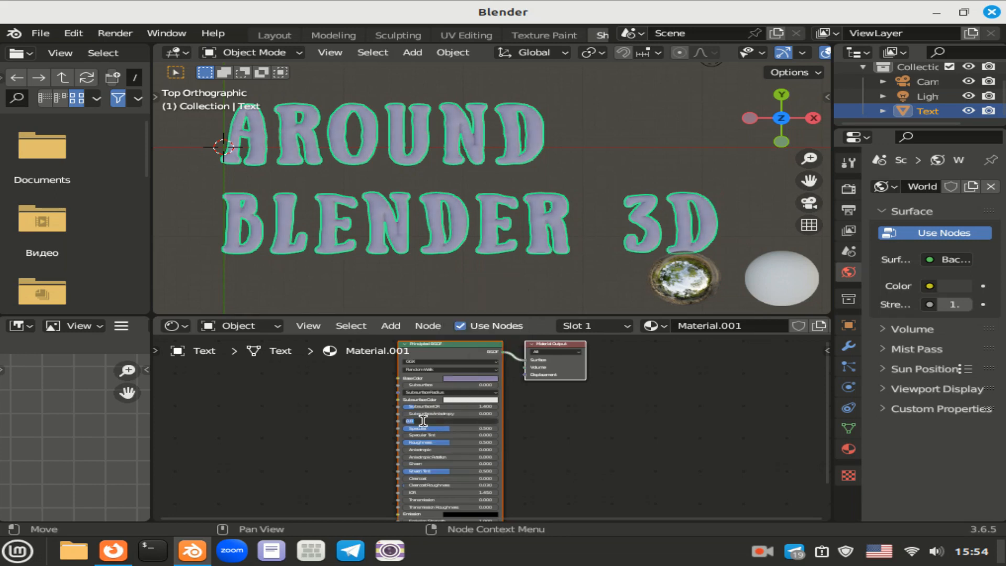
left_click(622, 449)
left_click_drag(422, 421, 466, 421)
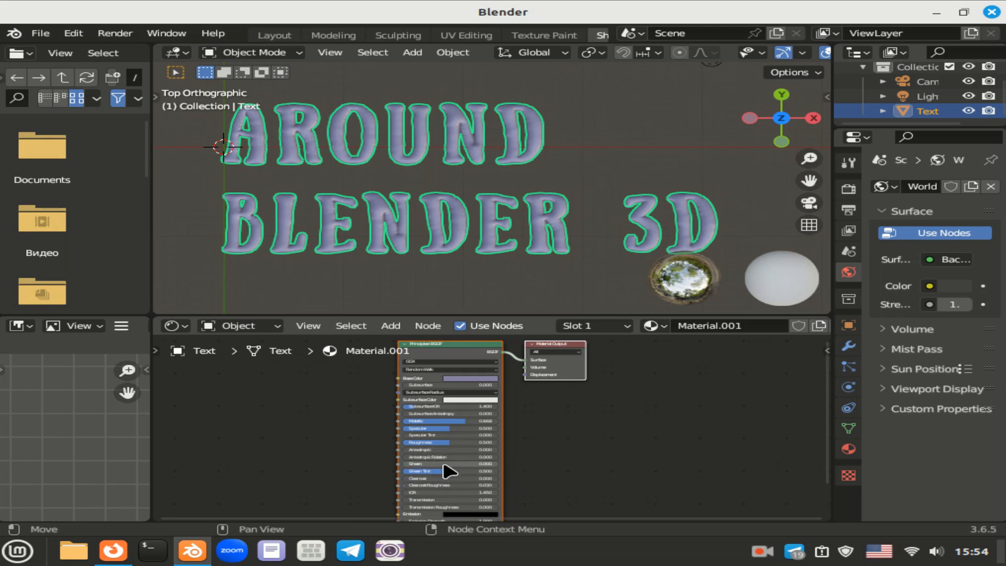
left_click_drag(455, 443, 433, 443)
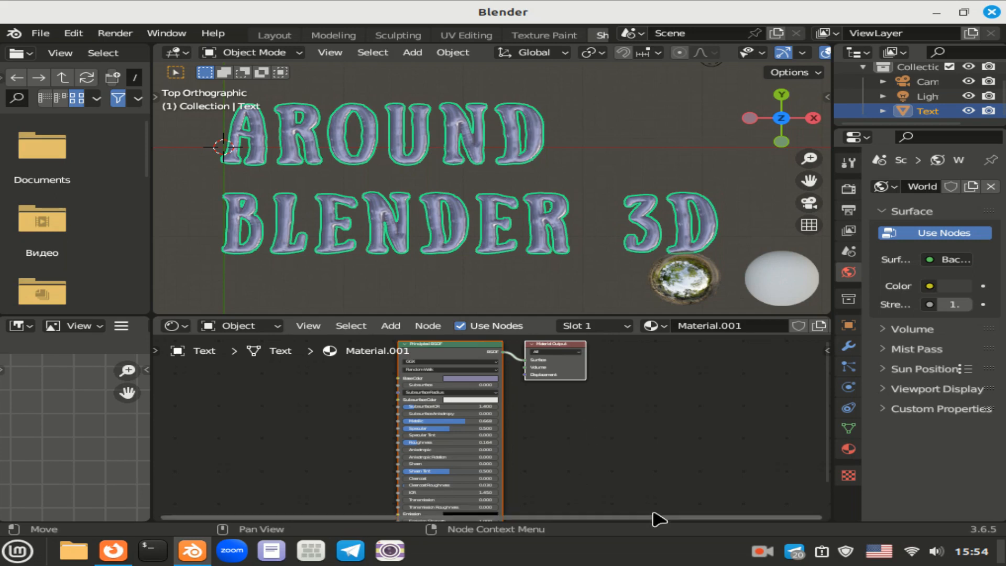
left_click(763, 551)
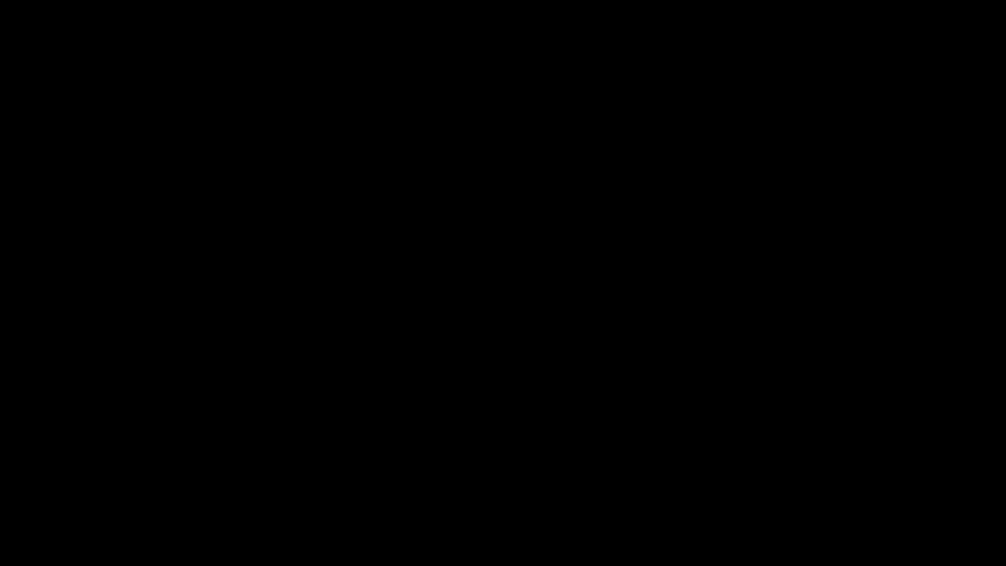